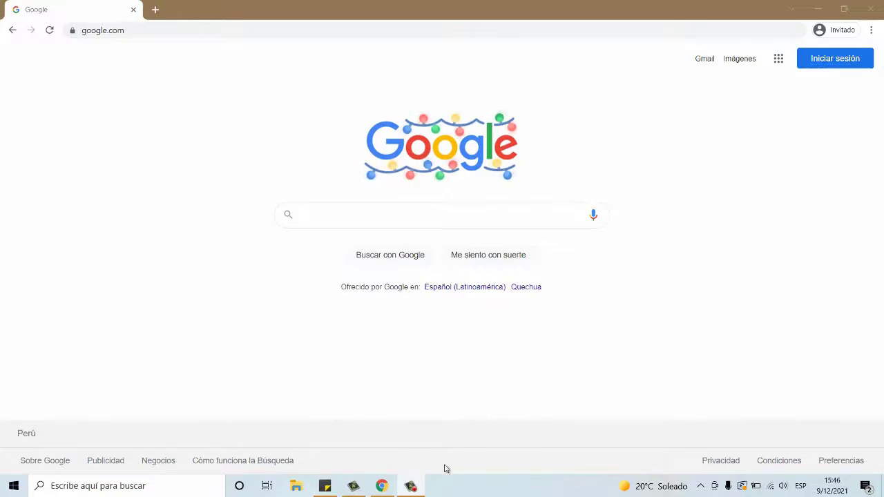
Step: Load the SISFAC/SISFAC GitHub page from the address in Sticky Notes and show its Code options
{"action": "left_click", "coordinate": [324, 486]}
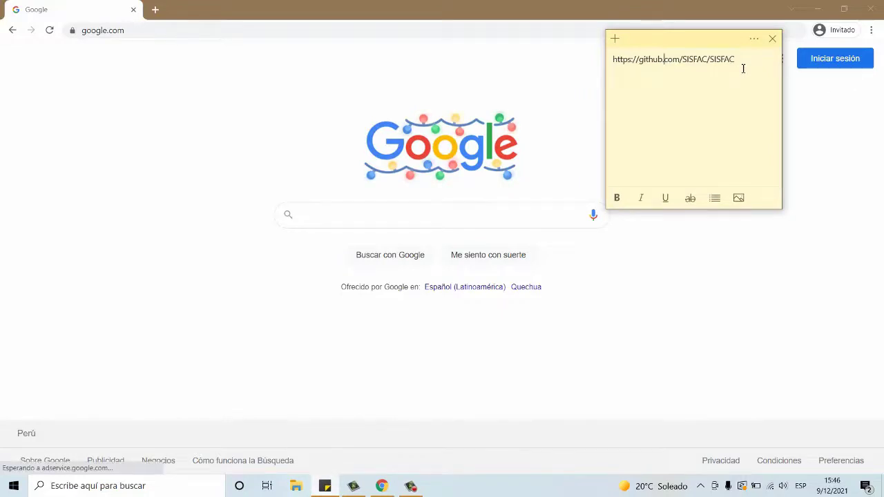
{"action": "left_click_drag", "start_coordinate": [742, 65], "coordinate": [614, 59]}
{"action": "key", "text": "ctrl+c"}
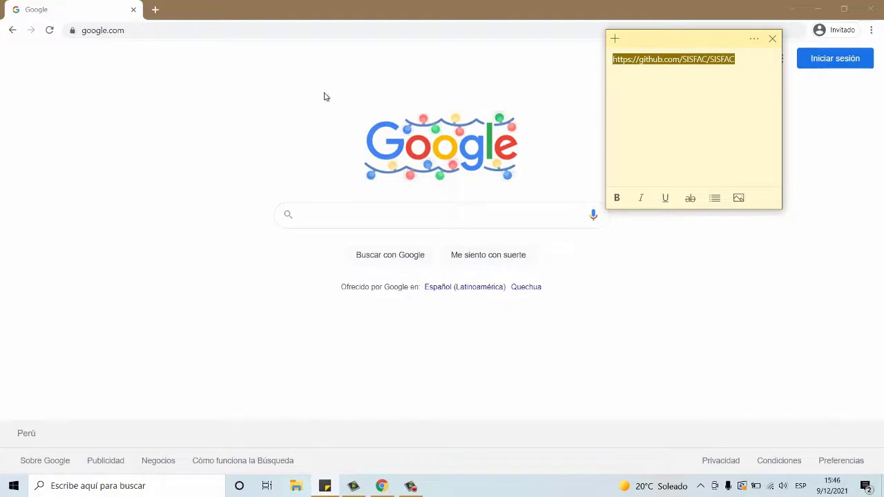
{"action": "left_click", "coordinate": [341, 32]}
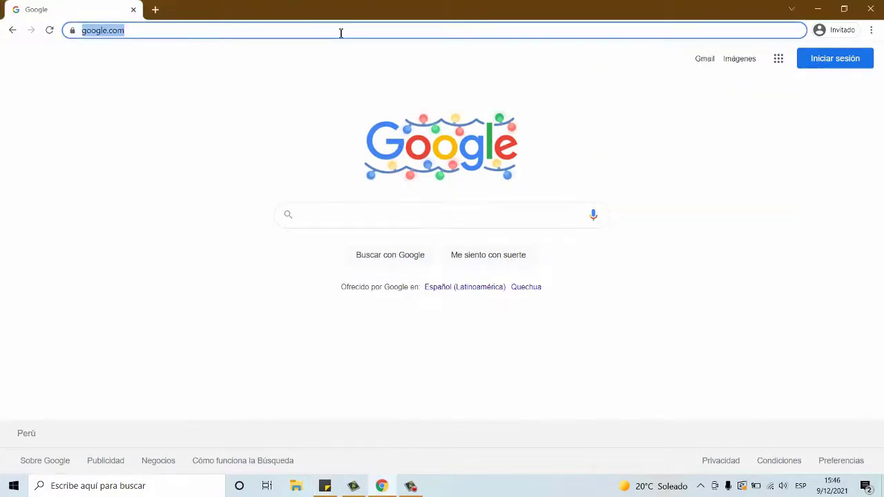
{"action": "key", "text": "ctrl+v"}
{"action": "key", "text": "Return"}
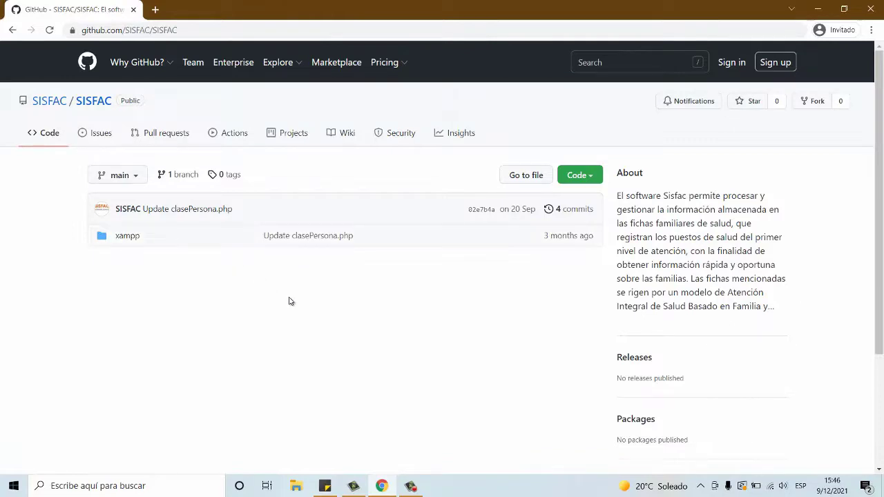
{"action": "left_click", "coordinate": [591, 181]}
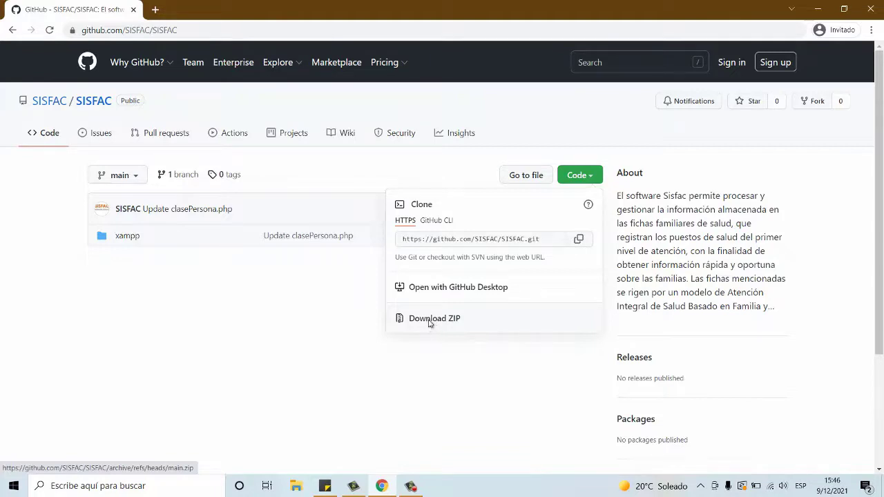
Step: Download the repository as a ZIP archive from the Code dropdown
{"action": "left_click", "coordinate": [430, 322]}
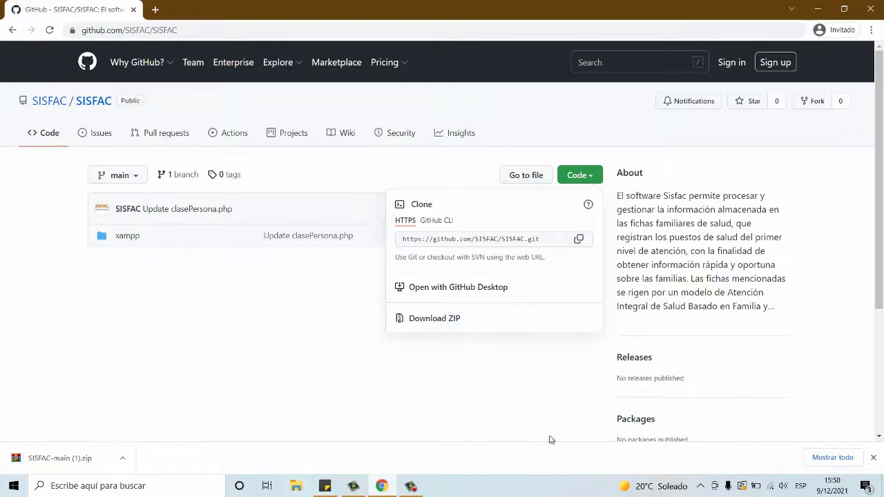
Step: Find SISFAC-main (1).zip in the Descargas folder from Chrome's downloads and copy it
{"action": "left_click", "coordinate": [821, 458]}
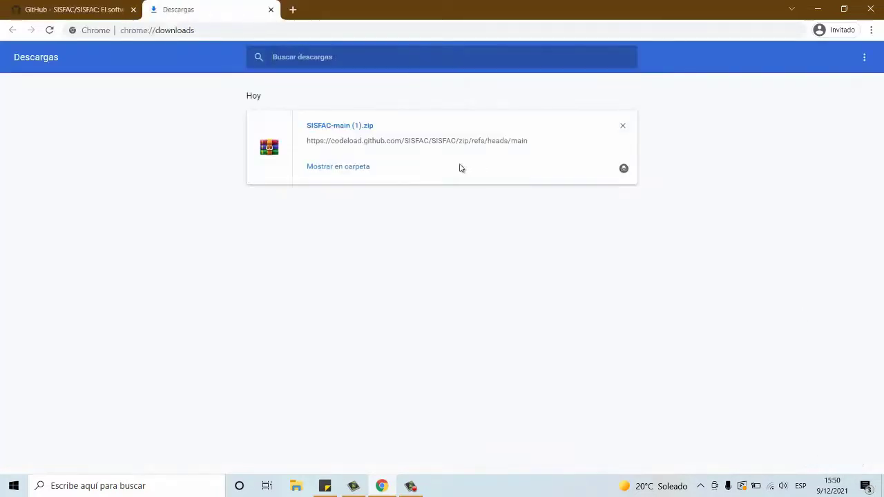
{"action": "left_click", "coordinate": [330, 170]}
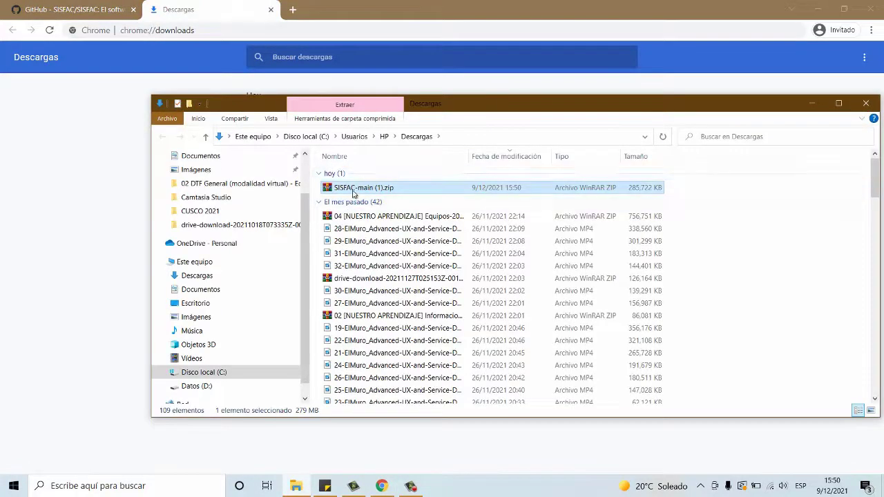
{"action": "right_click", "coordinate": [353, 194]}
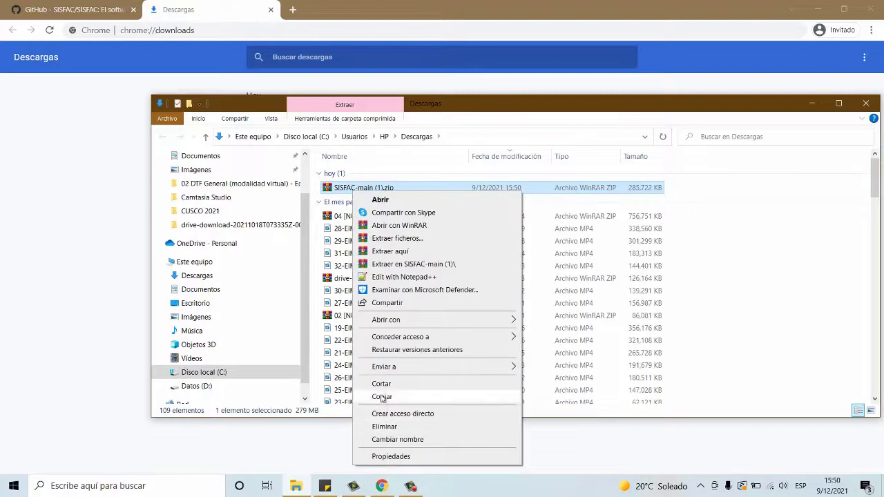
{"action": "left_click", "coordinate": [382, 397]}
Step: Paste the zip into the root of Disco local (C:), granting administrator permission
{"action": "left_click", "coordinate": [206, 290]}
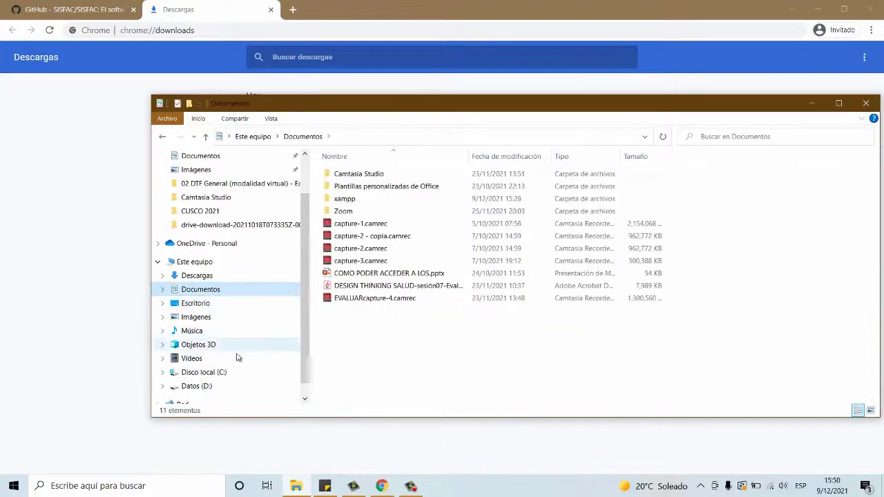
{"action": "left_click", "coordinate": [221, 373]}
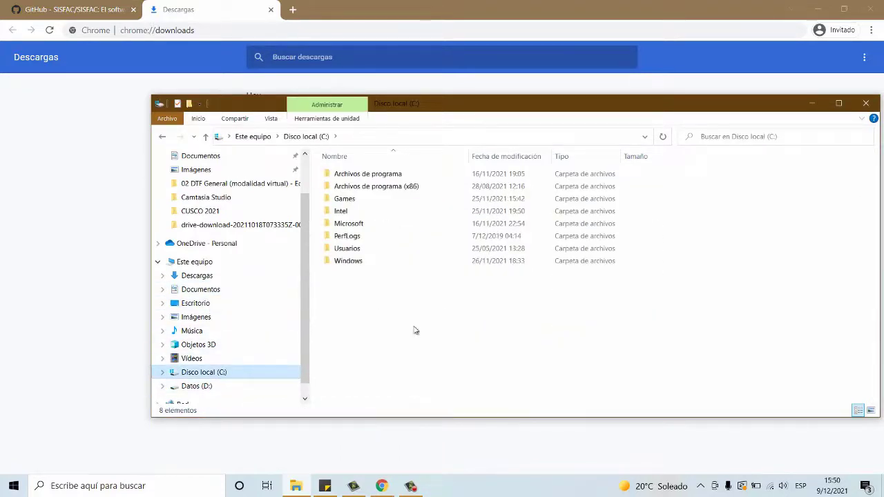
{"action": "left_click", "coordinate": [388, 344]}
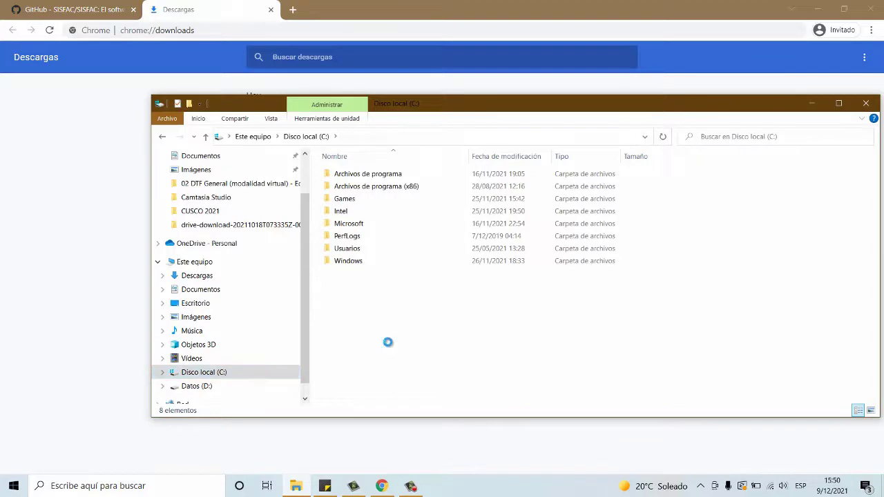
{"action": "right_click", "coordinate": [388, 343]}
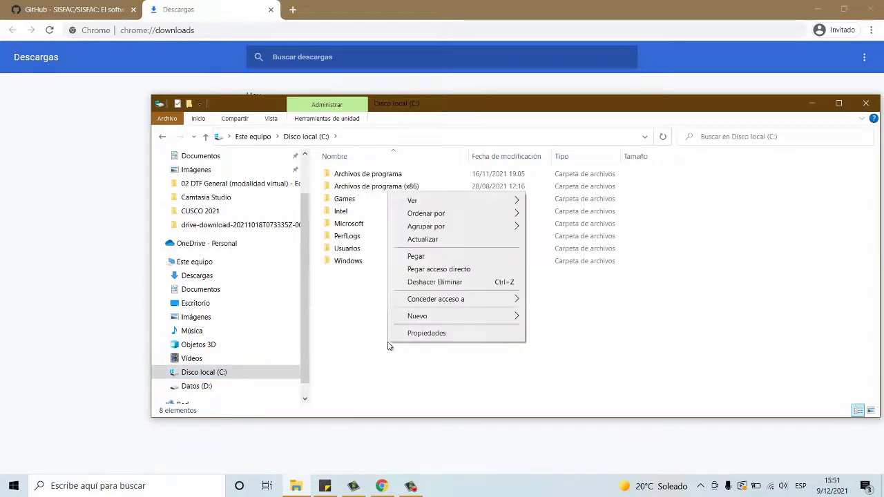
{"action": "left_click", "coordinate": [417, 257]}
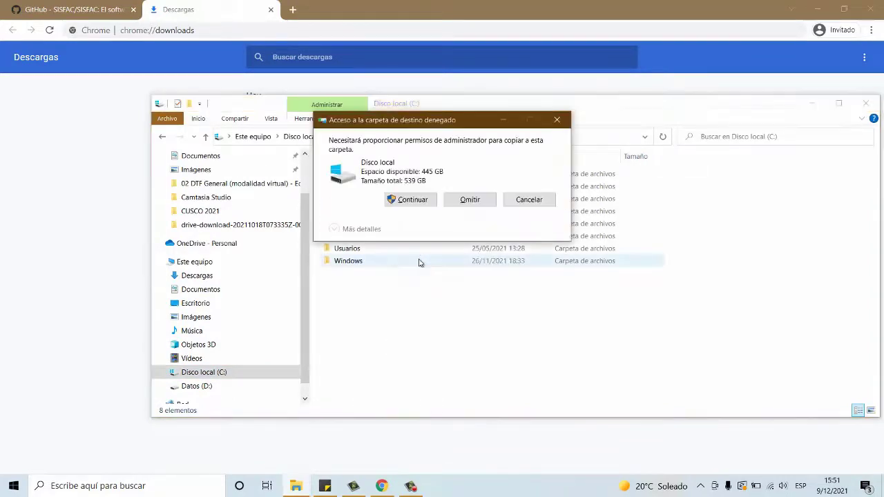
{"action": "left_click", "coordinate": [412, 199]}
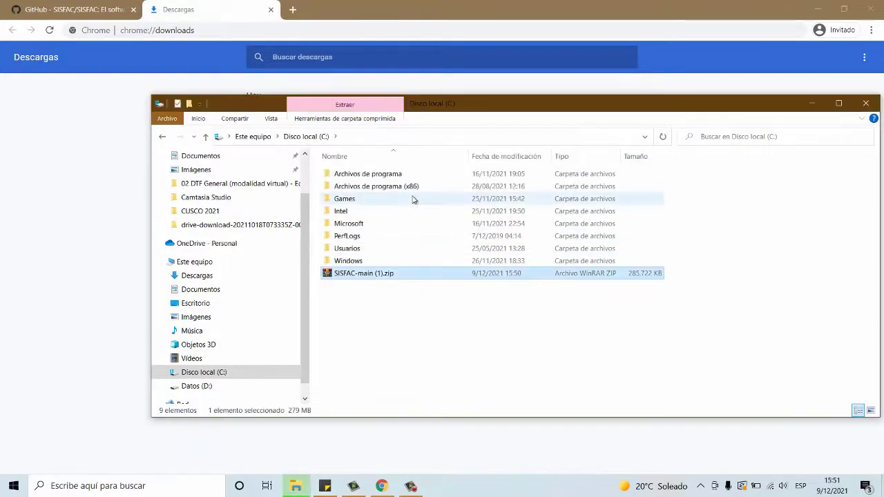
Step: Extract SISFAC-main (1).zip into C:\SISFAC-main (1) and open the resulting folder
{"action": "double_click", "coordinate": [387, 274]}
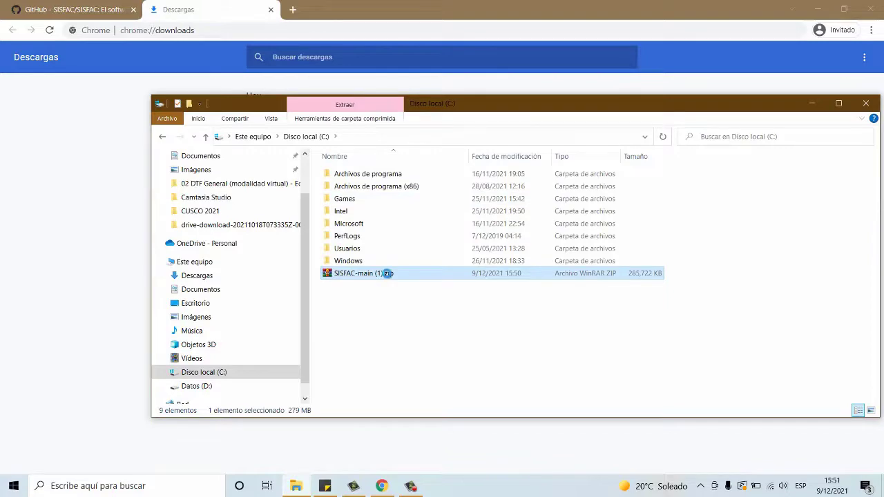
{"action": "right_click", "coordinate": [388, 274]}
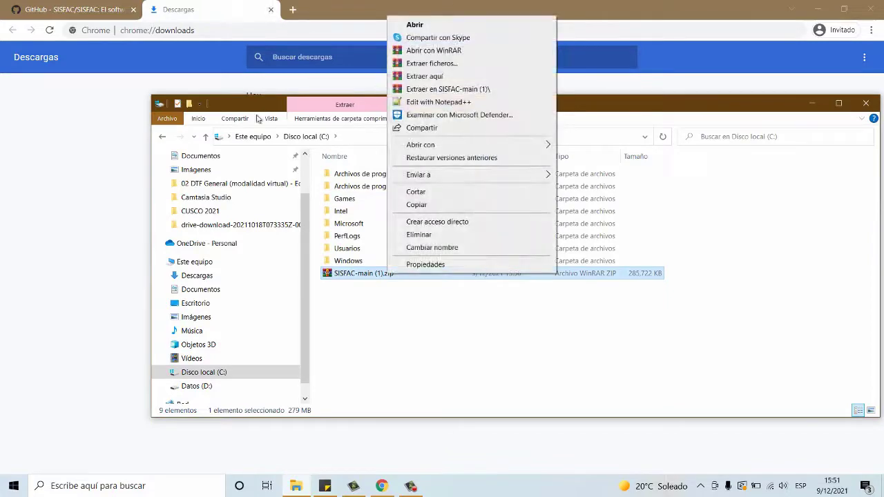
{"action": "double_click", "coordinate": [227, 101]}
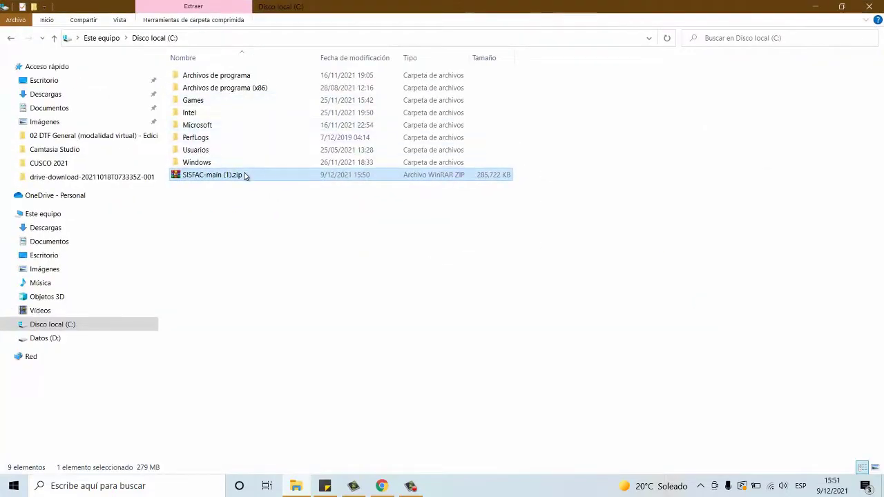
{"action": "right_click", "coordinate": [245, 177]}
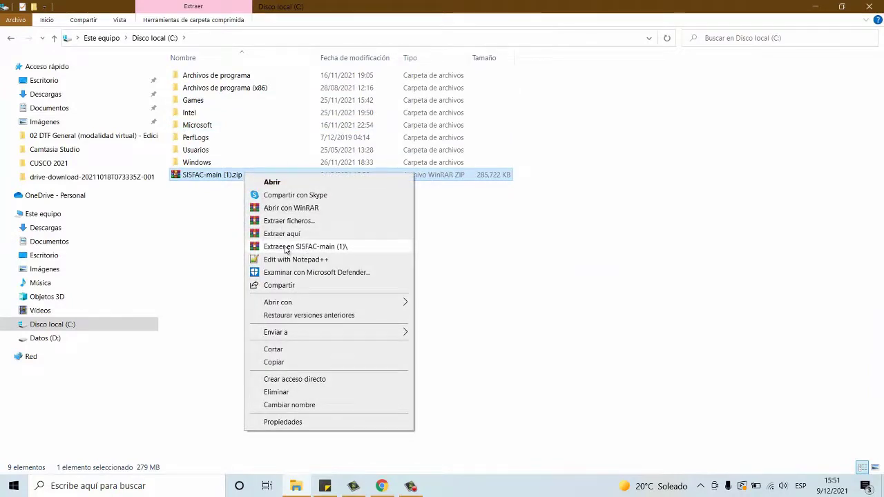
{"action": "left_click", "coordinate": [286, 247]}
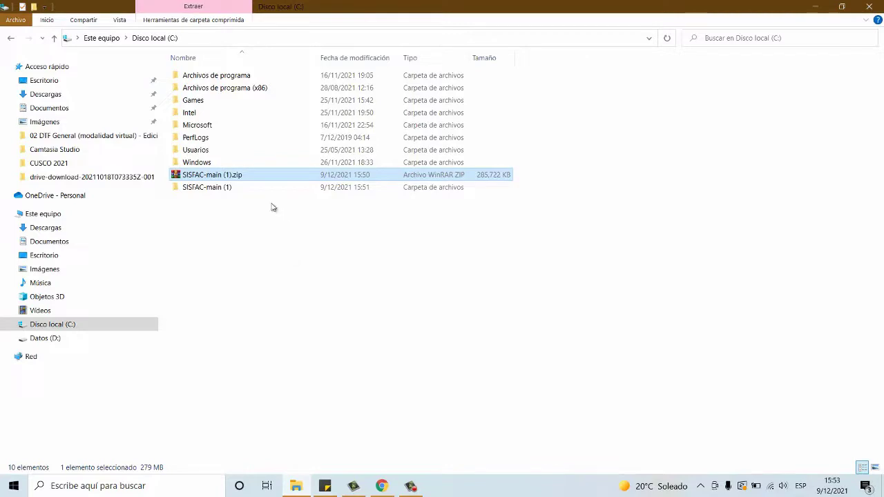
{"action": "left_click", "coordinate": [232, 190]}
{"action": "double_click", "coordinate": [233, 189]}
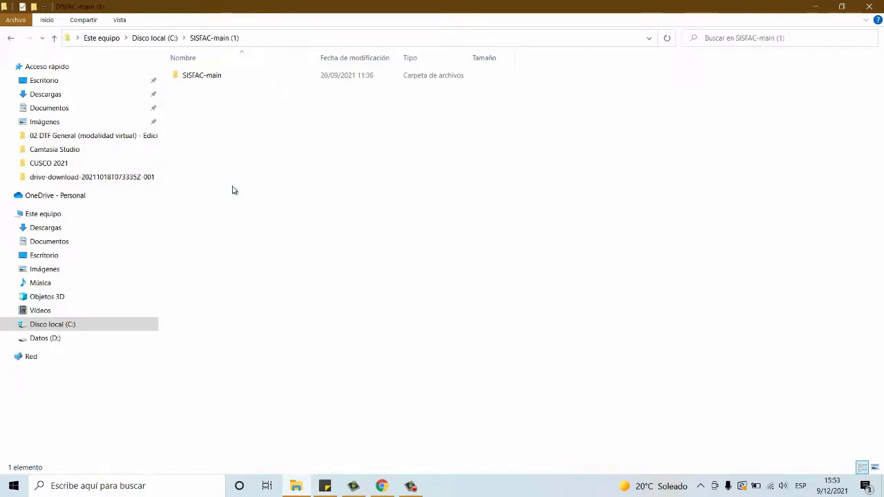
Step: Copy the xampp folder from SISFAC-main and paste it into the root of C:
{"action": "double_click", "coordinate": [181, 76]}
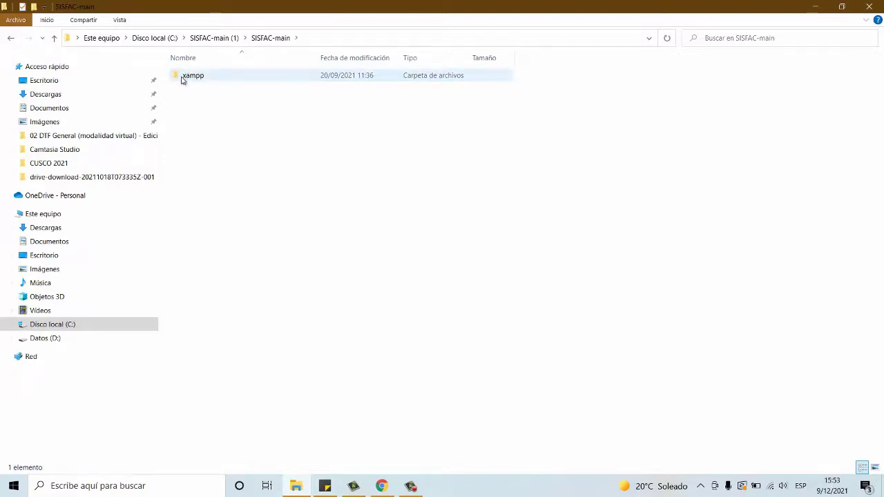
{"action": "left_click", "coordinate": [182, 79]}
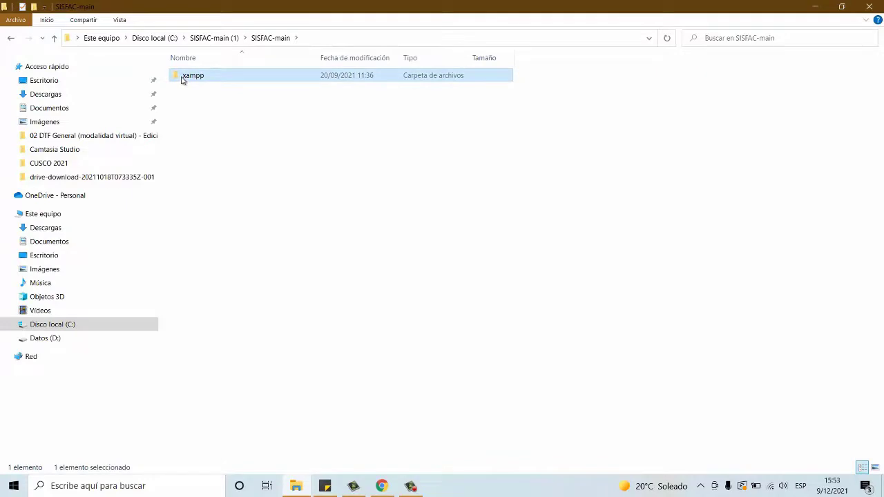
{"action": "right_click", "coordinate": [181, 79]}
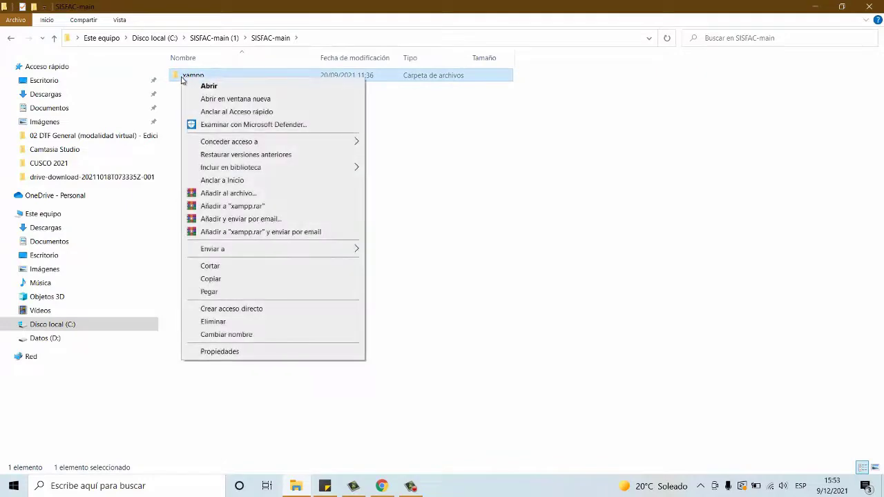
{"action": "left_click", "coordinate": [216, 281]}
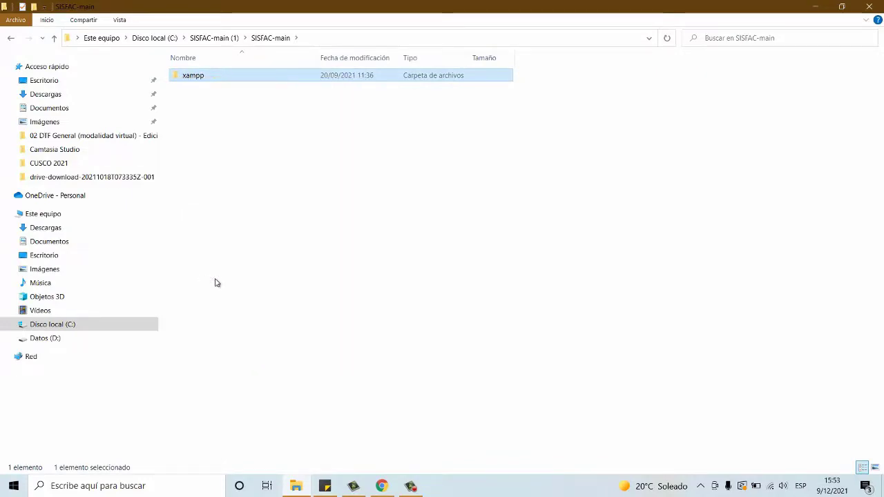
{"action": "left_click", "coordinate": [215, 40]}
{"action": "left_click", "coordinate": [160, 38]}
{"action": "left_click", "coordinate": [234, 311]}
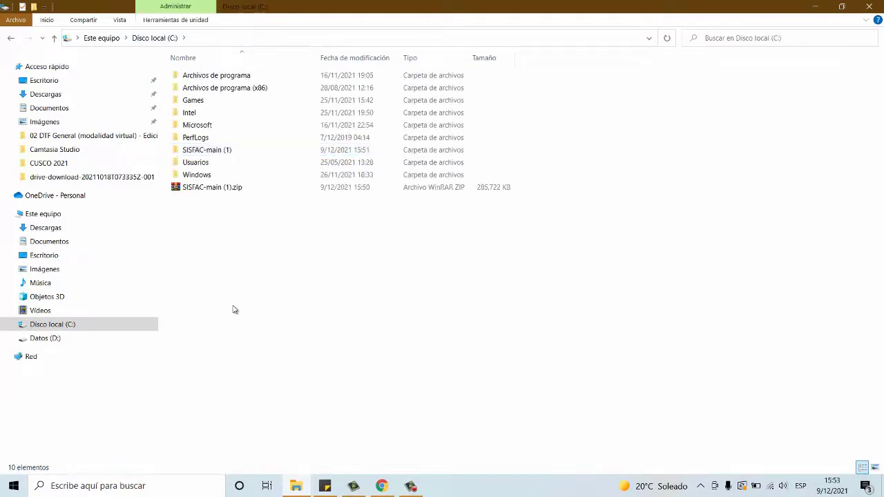
{"action": "key", "text": "ctrl+v"}
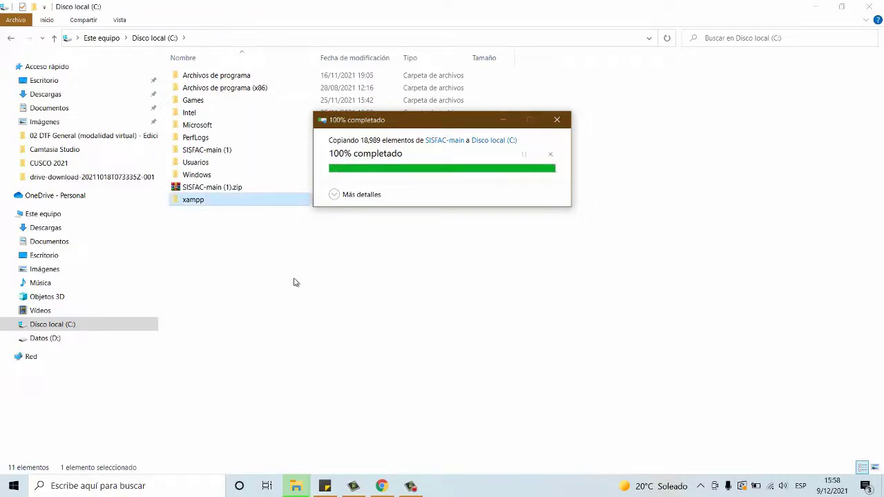
Step: Send SISFAC-main (1).zip on C: to the Recycle Bin
{"action": "left_click", "coordinate": [239, 193]}
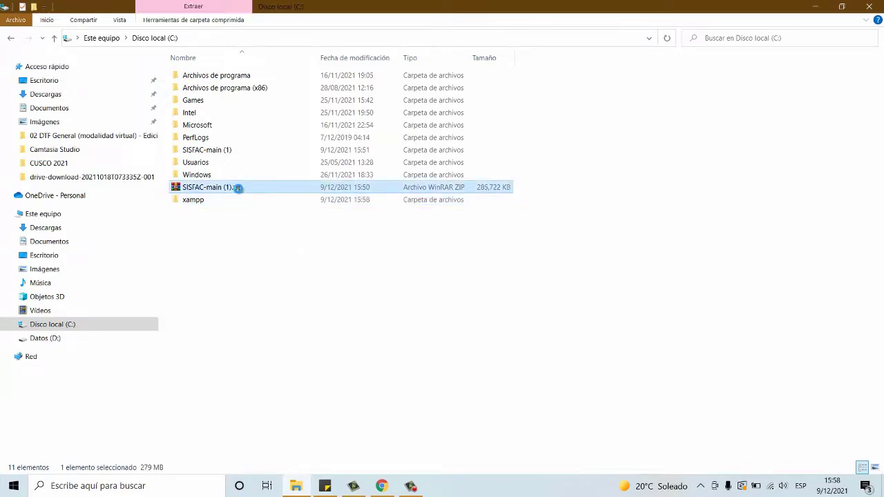
{"action": "right_click", "coordinate": [239, 192]}
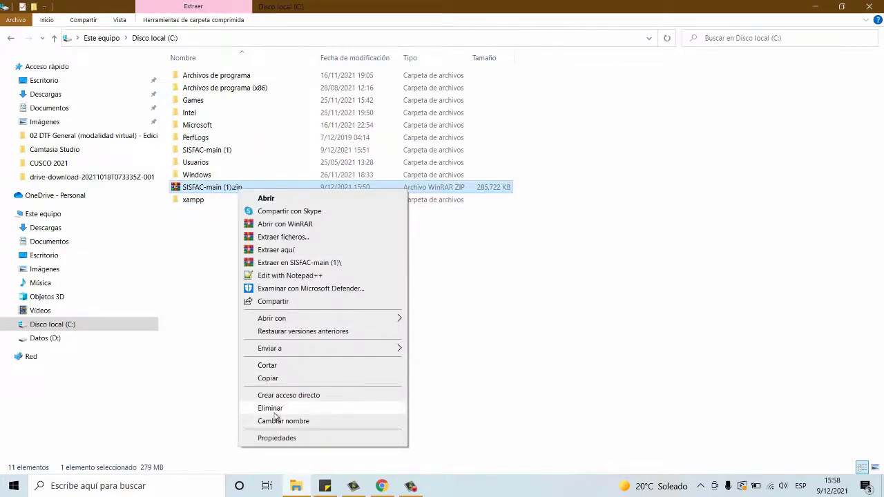
{"action": "left_click", "coordinate": [272, 409]}
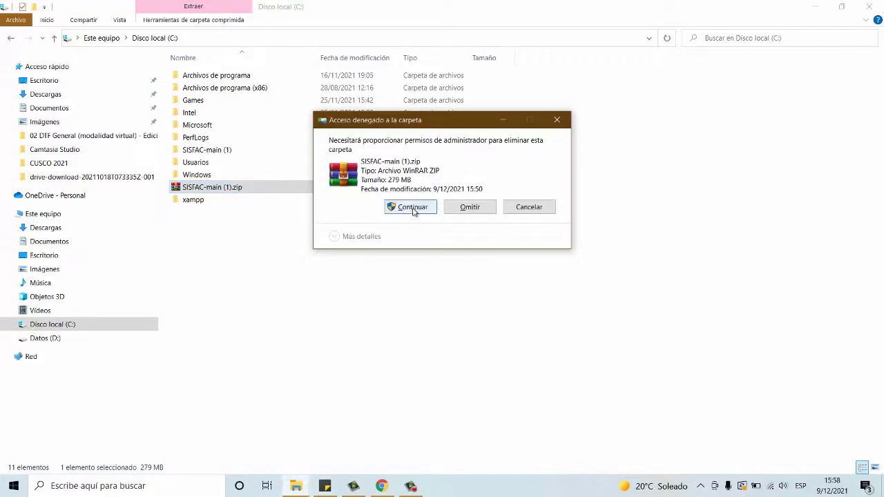
{"action": "left_click", "coordinate": [413, 208]}
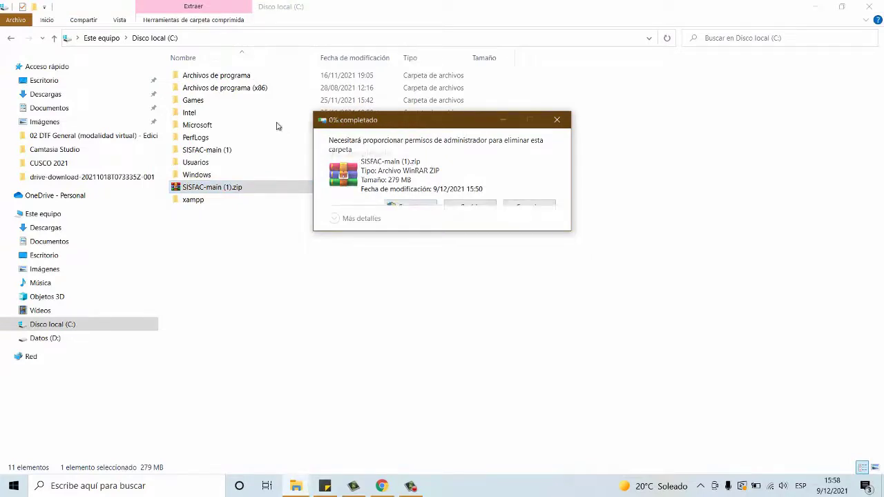
Step: Delete the extracted SISFAC-main (1) folder from C:
{"action": "right_click", "coordinate": [216, 151]}
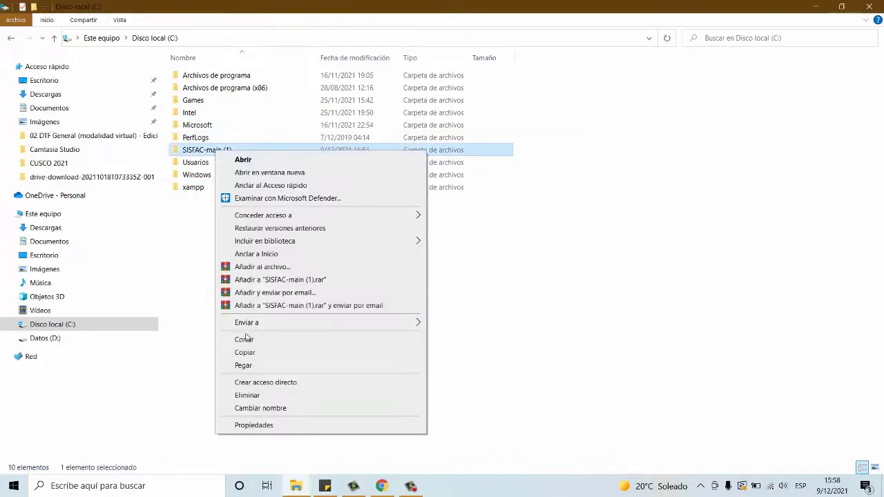
{"action": "left_click", "coordinate": [248, 395]}
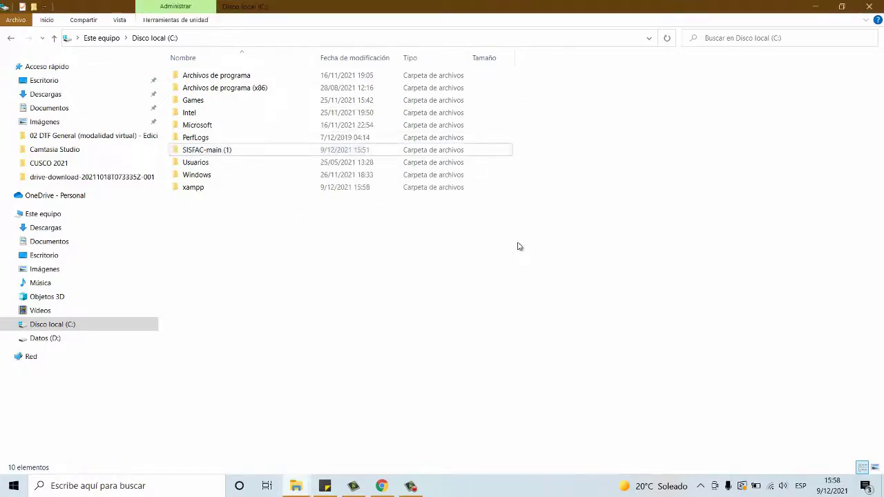
{"action": "left_click", "coordinate": [69, 326]}
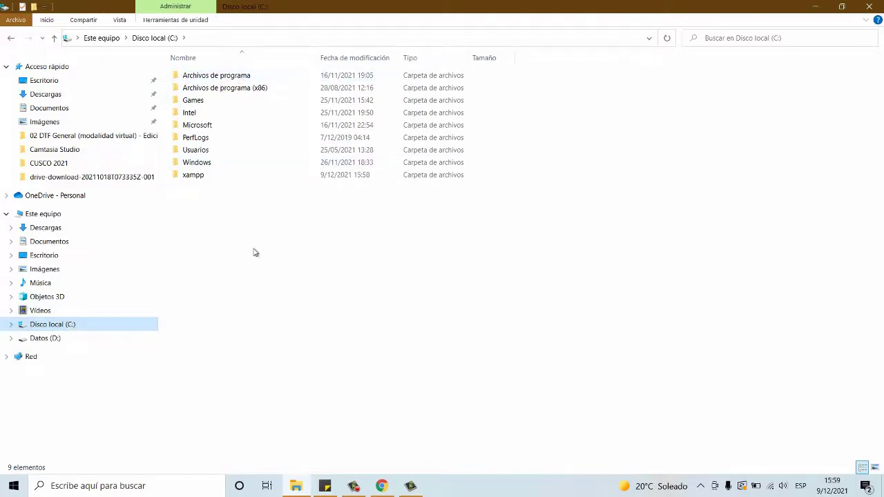
Step: Browse into C:\xampp and launch xampp-control.exe from the bottom of its listing
{"action": "double_click", "coordinate": [196, 178]}
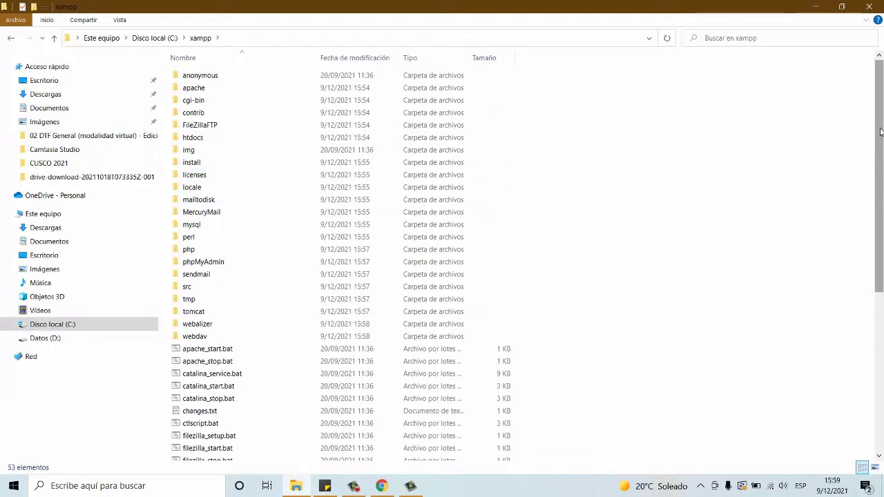
{"action": "mouse_move", "coordinate": [880, 131]}
{"action": "left_mouse_down"}
{"action": "mouse_move", "coordinate": [882, 295]}
{"action": "mouse_move", "coordinate": [882, 137]}
{"action": "left_mouse_up"}
{"action": "left_click_drag", "start_coordinate": [882, 145], "coordinate": [881, 345]}
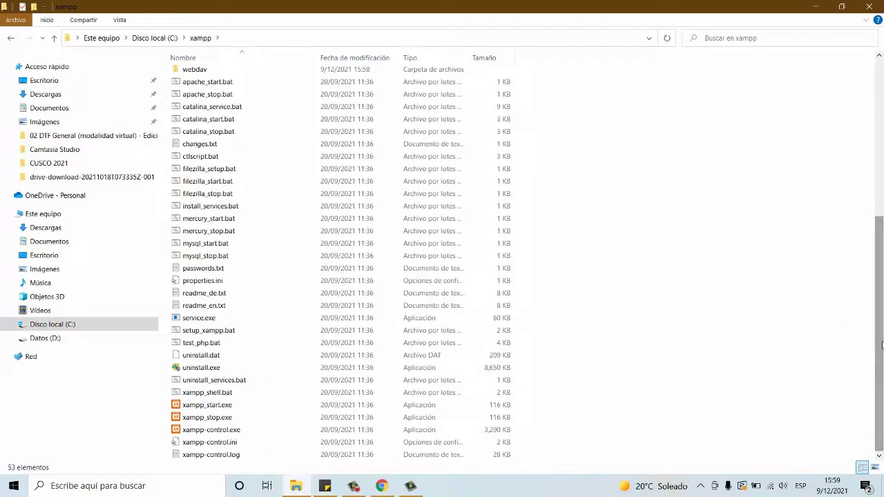
{"action": "left_click", "coordinate": [236, 431]}
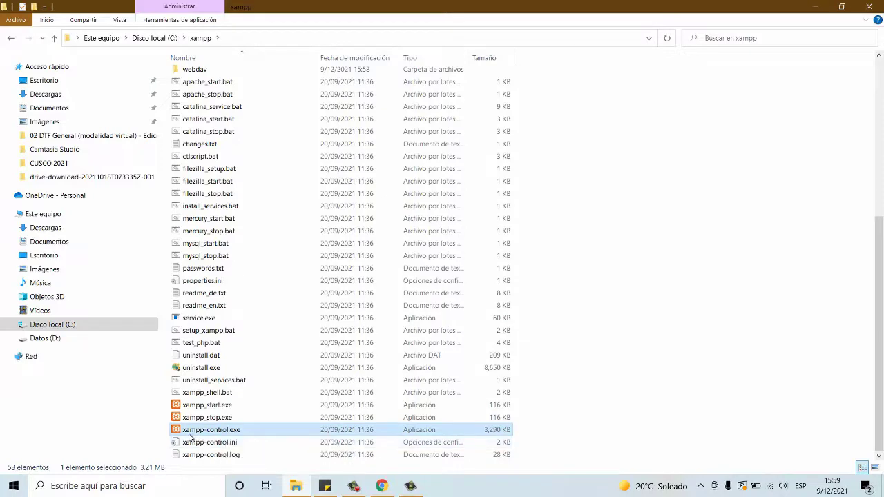
{"action": "double_click", "coordinate": [220, 431]}
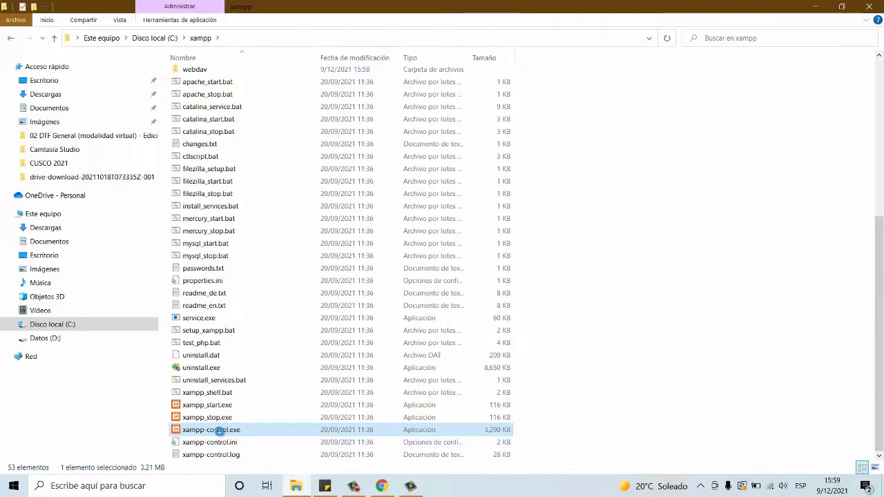
Step: Run xampp-control.exe as administrator to bring up XAMPP Control Panel v3.2.2
{"action": "right_click", "coordinate": [220, 431]}
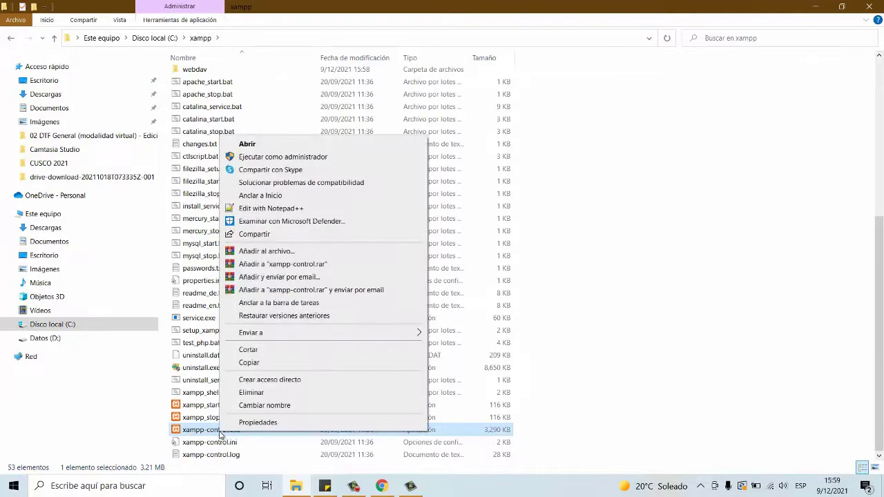
{"action": "left_click", "coordinate": [297, 159]}
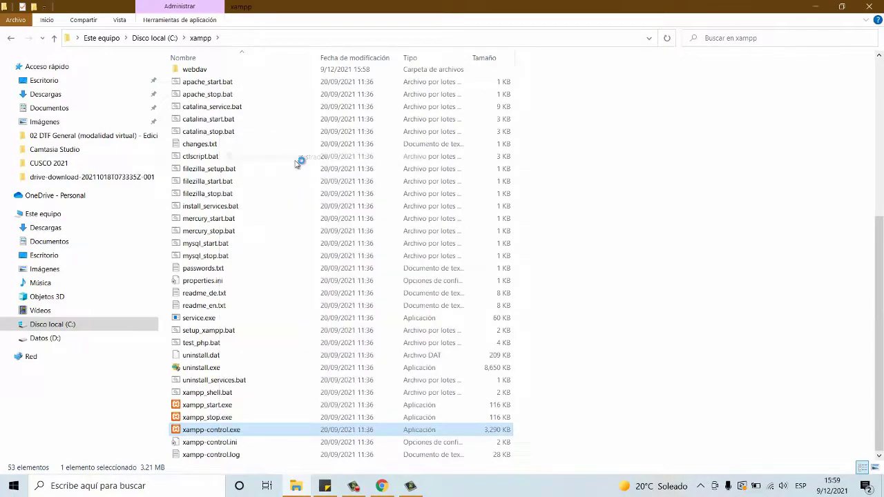
{"action": "scroll", "coordinate": [296, 163], "scroll_direction": "up", "scroll_amount": 7}
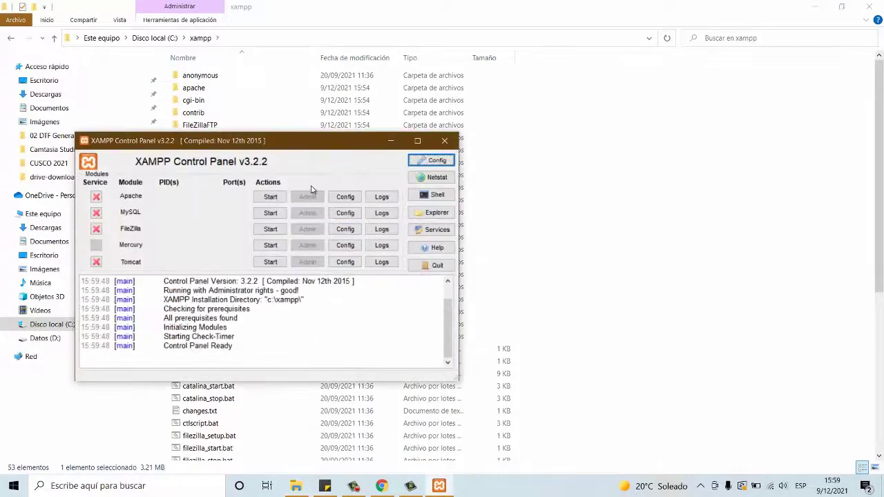
Step: Install Apache and MySQL as Windows services, confirming each installation
{"action": "left_click_drag", "start_coordinate": [291, 145], "coordinate": [342, 184]}
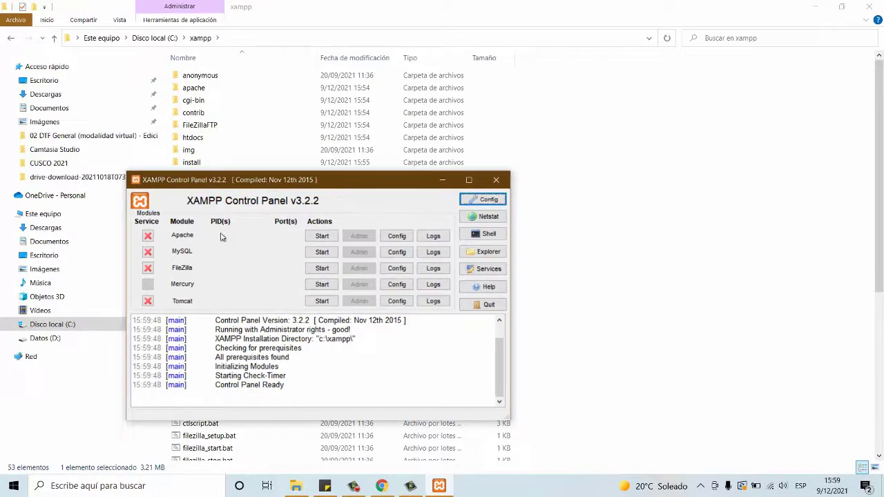
{"action": "left_click", "coordinate": [149, 236]}
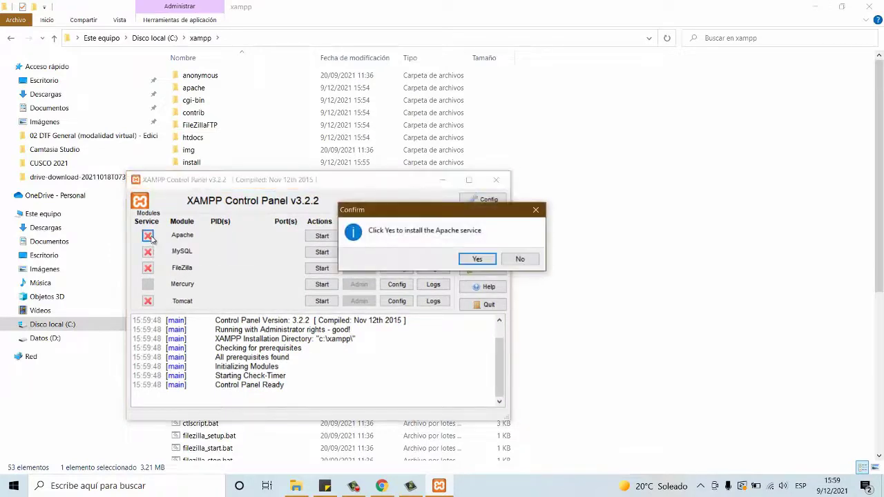
{"action": "left_click", "coordinate": [478, 259]}
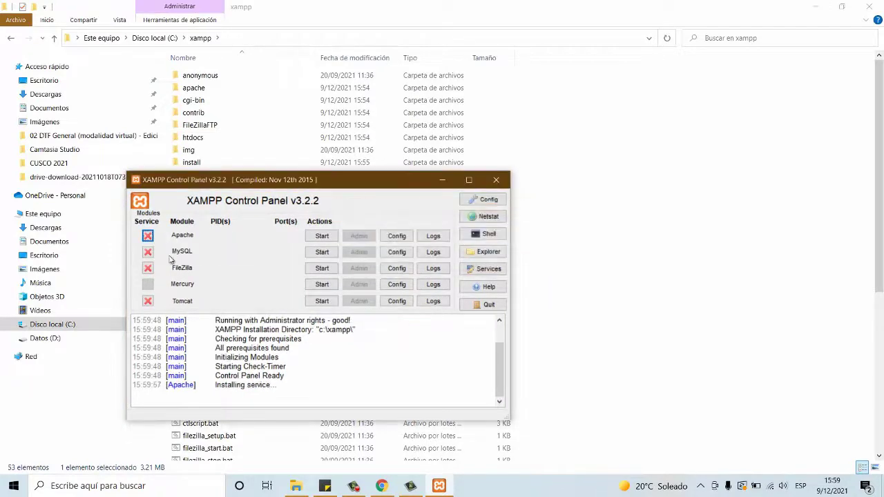
{"action": "left_click", "coordinate": [147, 254]}
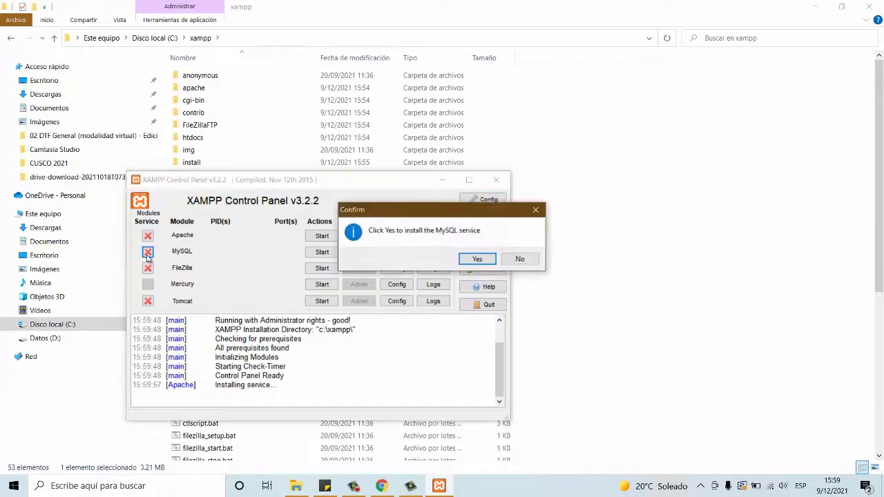
{"action": "left_click", "coordinate": [477, 259]}
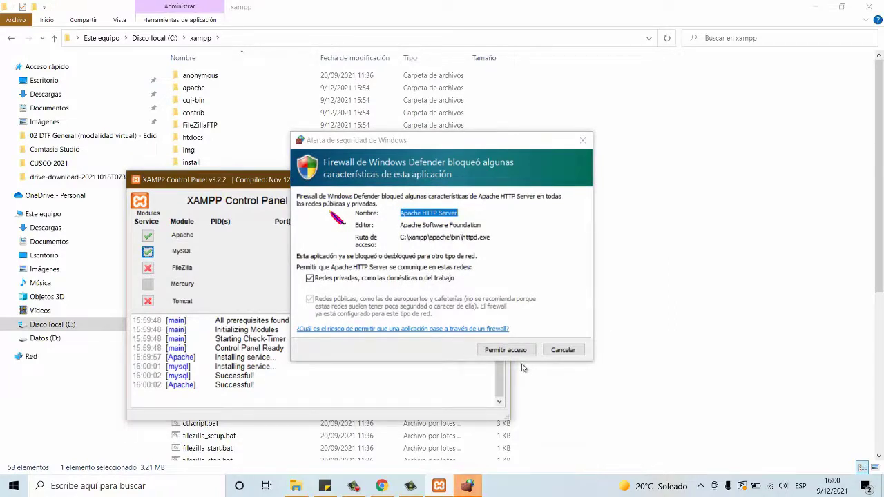
Step: Allow Apache HTTP Server through the firewall, start Apache and MySQL, then minimize the panel
{"action": "left_click", "coordinate": [499, 352]}
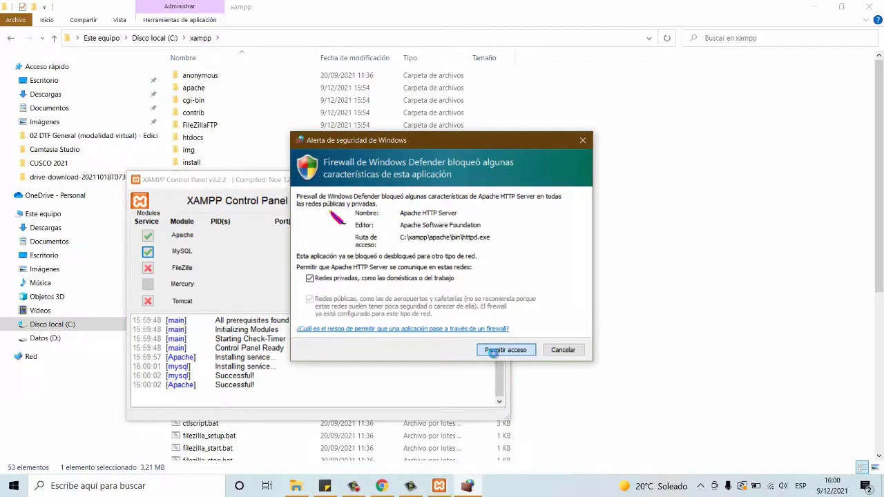
{"action": "left_click", "coordinate": [494, 353]}
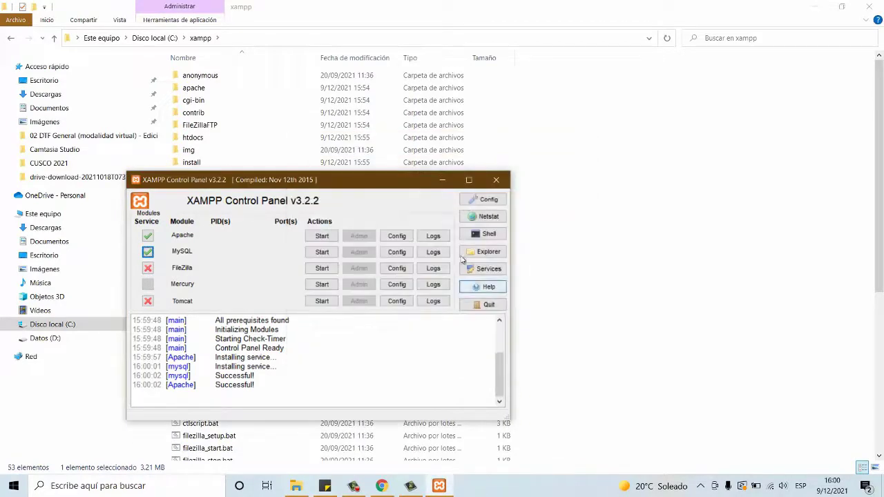
{"action": "left_click", "coordinate": [326, 238]}
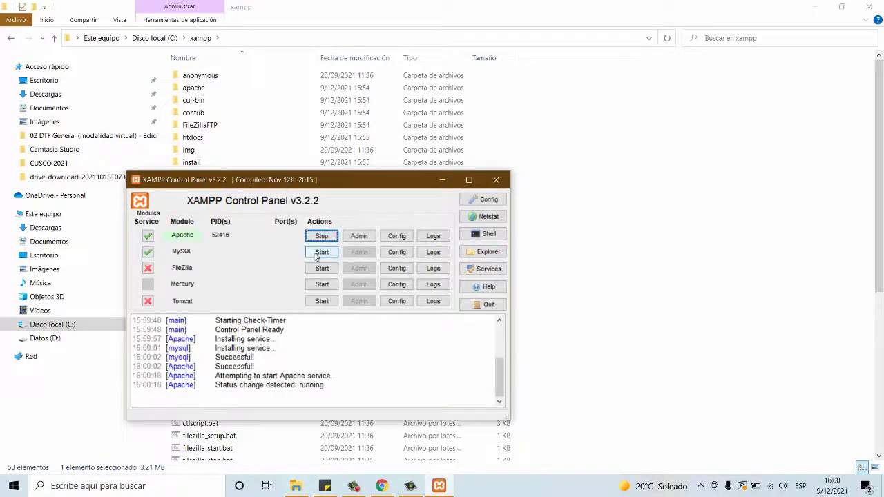
{"action": "left_click", "coordinate": [319, 252]}
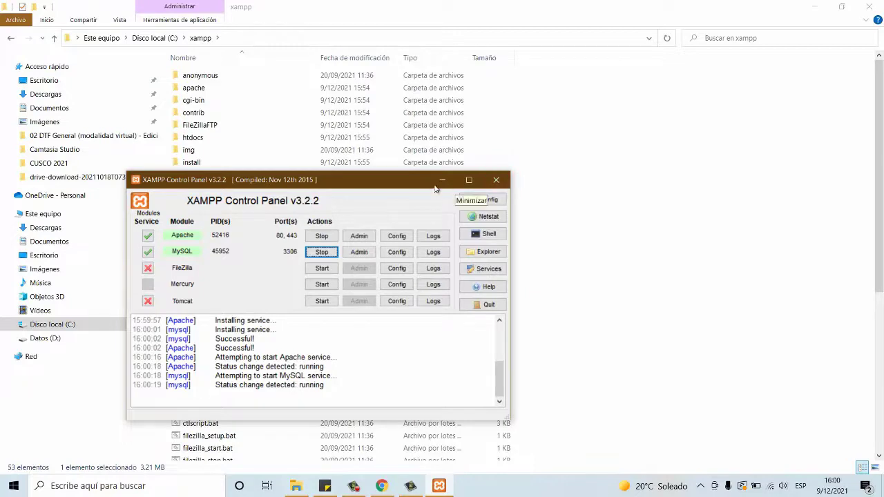
{"action": "left_click", "coordinate": [464, 181]}
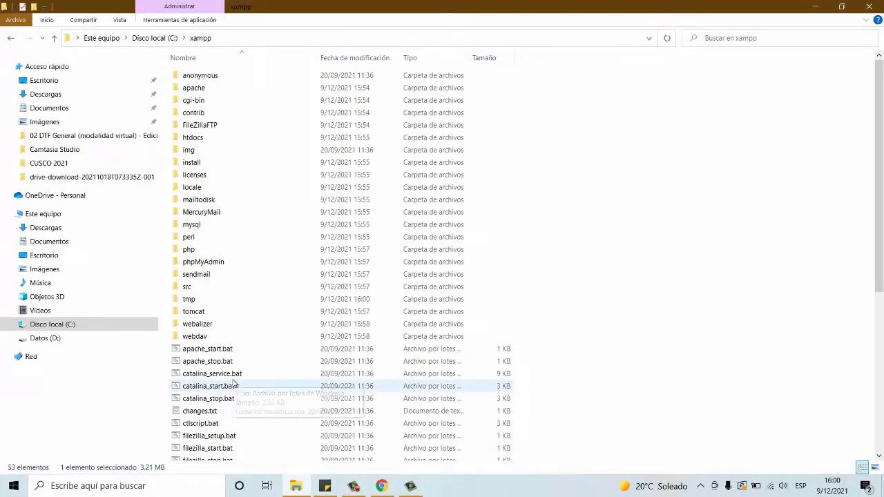
Step: Run xampp-control.exe as administrator again, check the log shows Apache and MySQL running, and close it
{"action": "left_click_drag", "start_coordinate": [881, 233], "coordinate": [881, 391]}
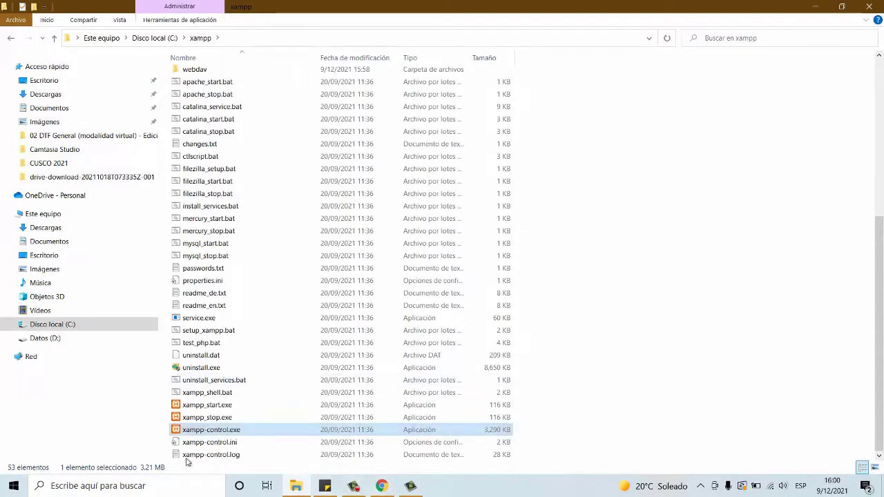
{"action": "double_click", "coordinate": [232, 431]}
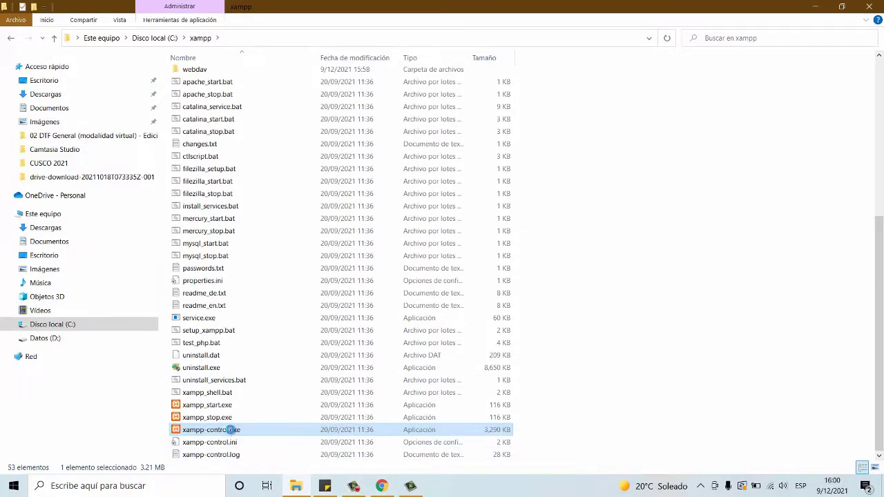
{"action": "right_click", "coordinate": [230, 429]}
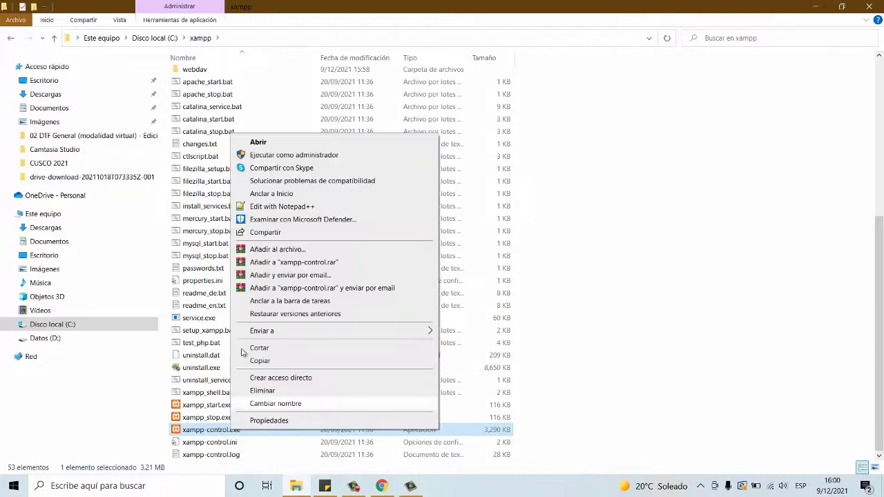
{"action": "left_click", "coordinate": [290, 155]}
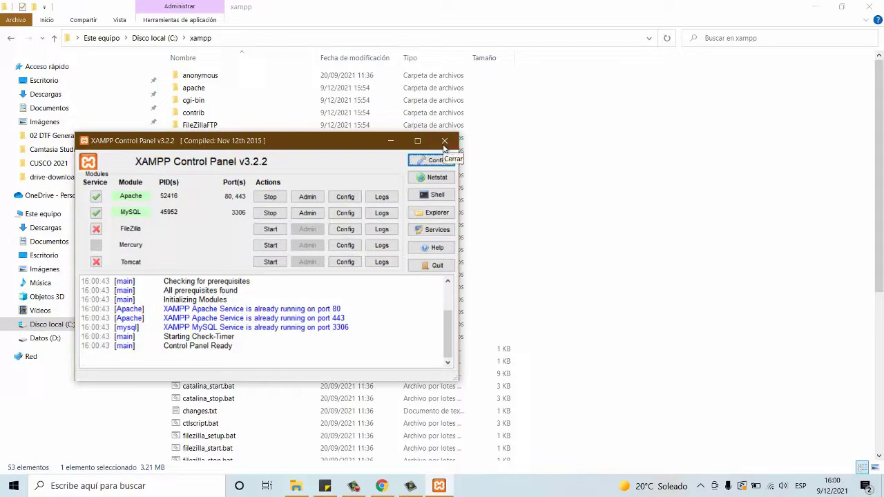
{"action": "left_click", "coordinate": [444, 141]}
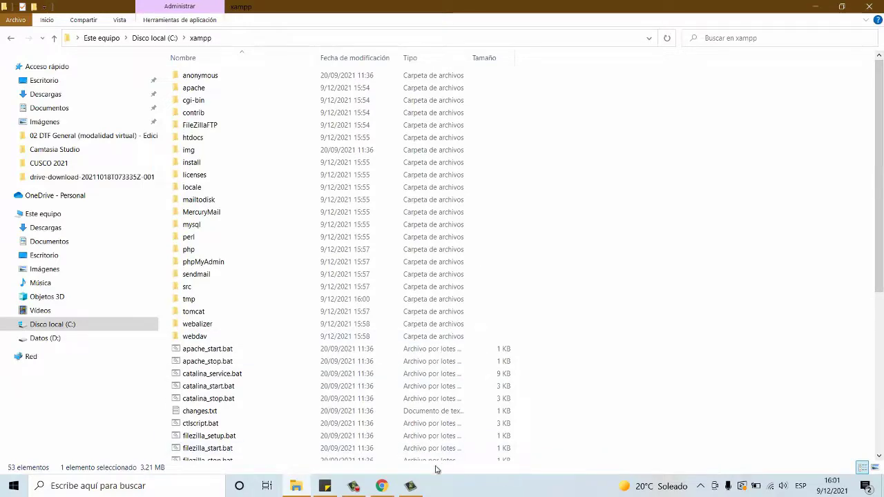
Step: Load localhost/sisfac in a new Chrome tab to reach the SISFAC login form
{"action": "left_click", "coordinate": [382, 487]}
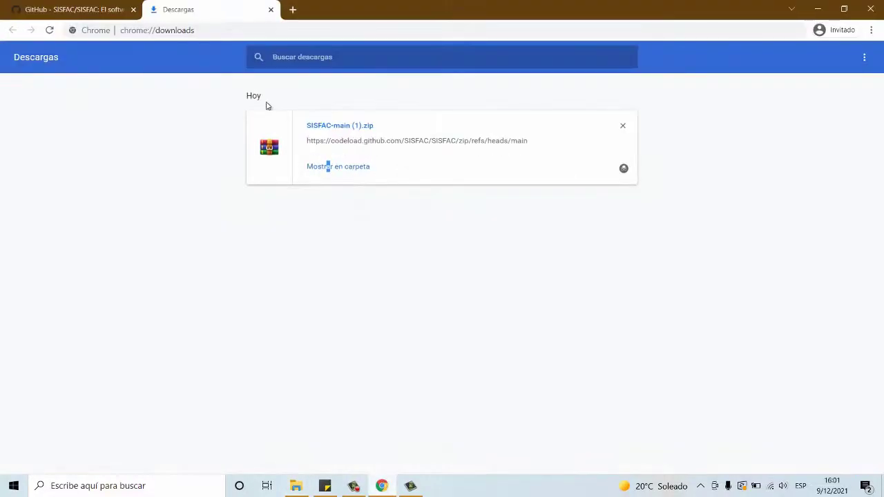
{"action": "left_click", "coordinate": [293, 9]}
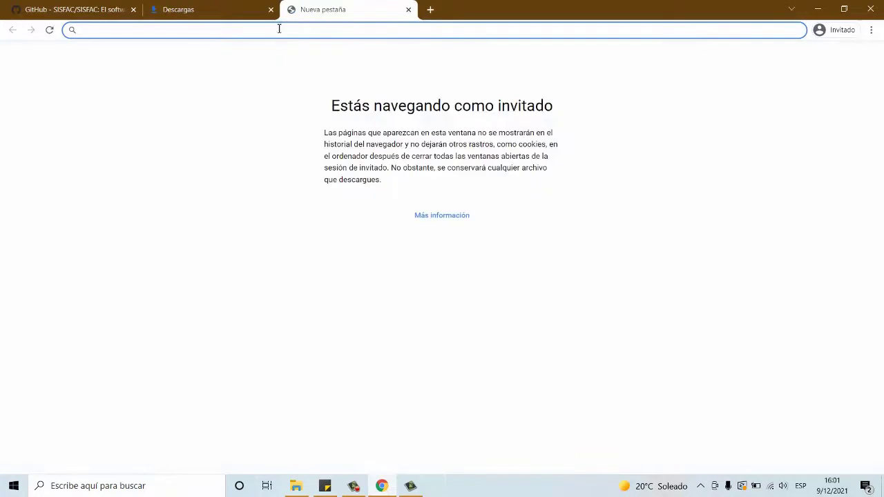
{"action": "type", "text": "localh"}
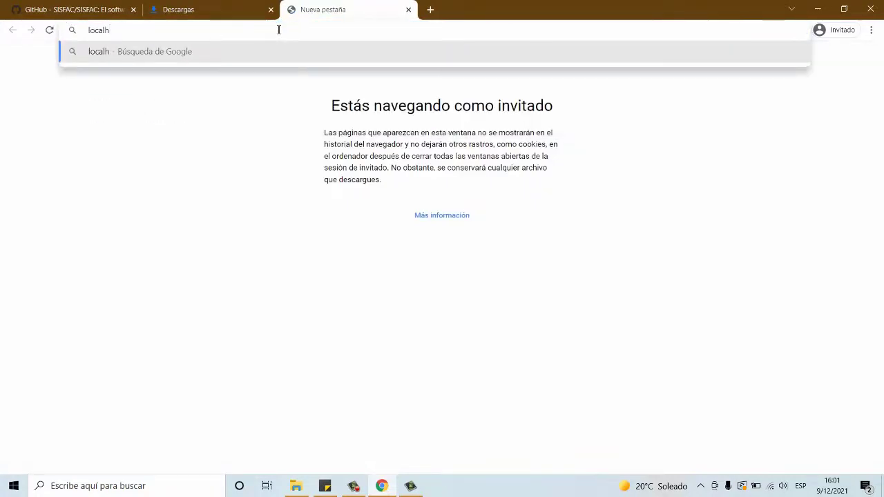
{"action": "type", "text": "ost"}
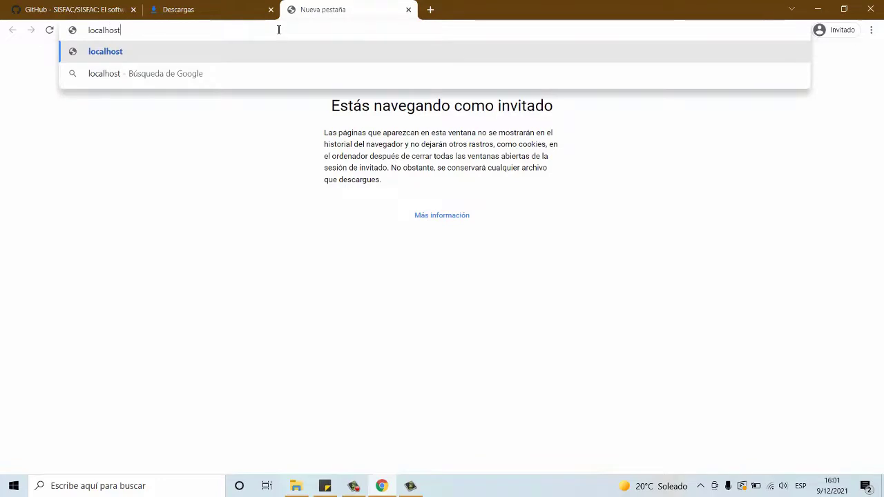
{"action": "type", "text": "/sisfac"}
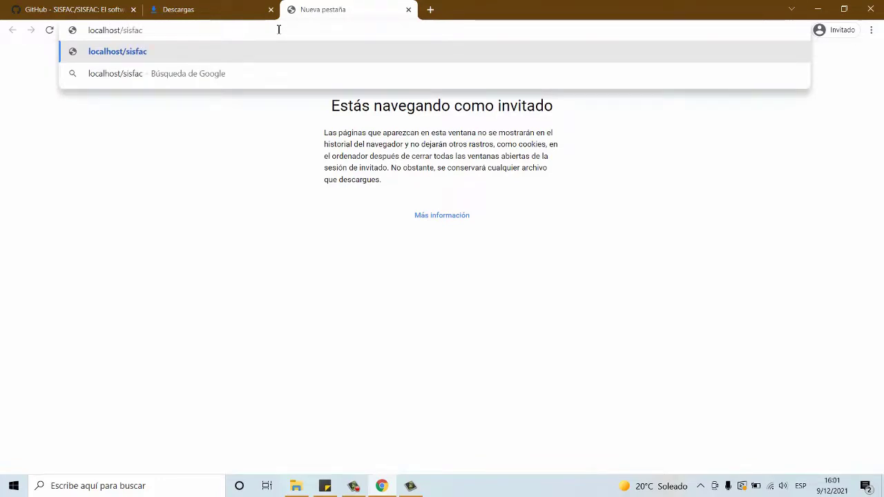
{"action": "key", "text": "Return"}
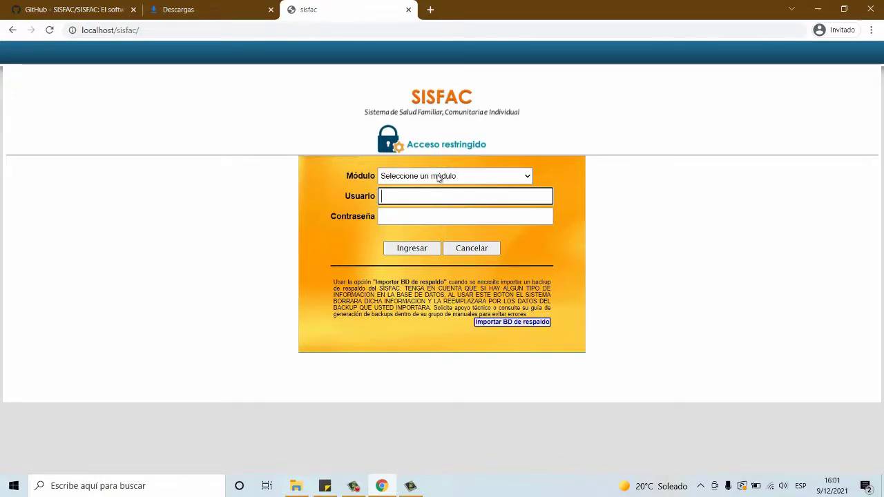
Step: Select 'Administracion del sistema' as the login module
{"action": "left_click", "coordinate": [439, 178]}
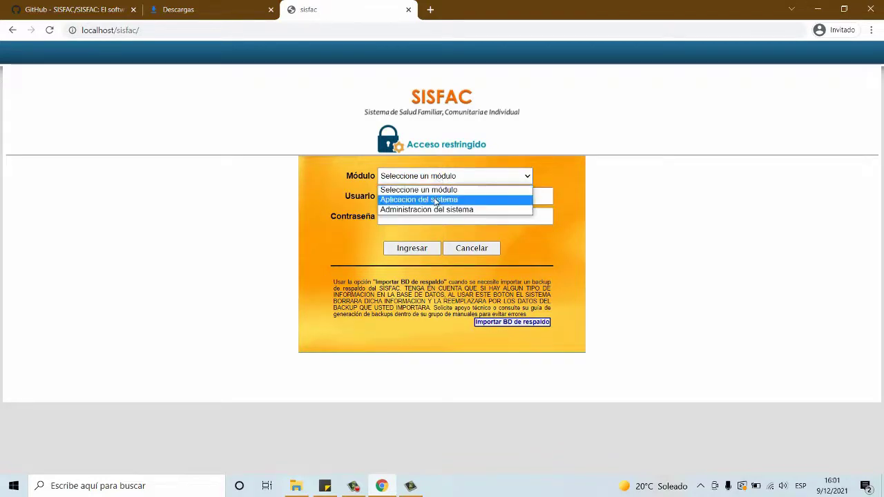
{"action": "left_click", "coordinate": [436, 198]}
{"action": "left_click", "coordinate": [435, 196]}
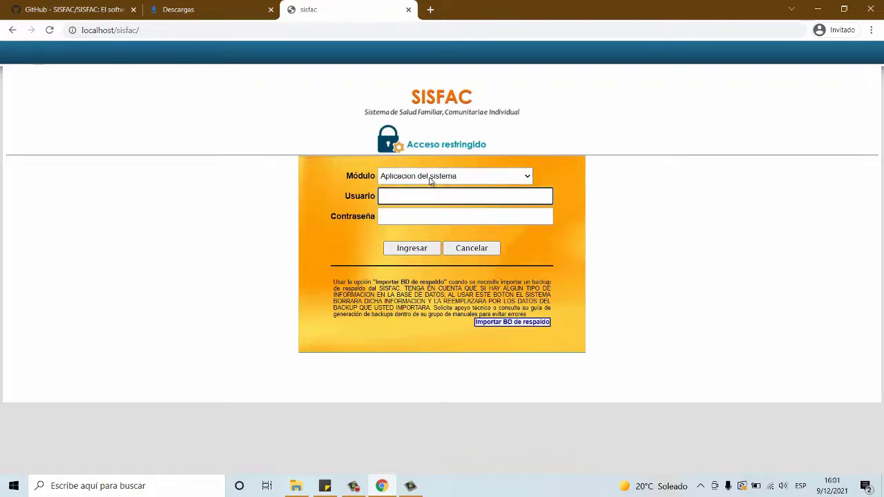
{"action": "left_click", "coordinate": [431, 178]}
{"action": "left_click", "coordinate": [440, 210]}
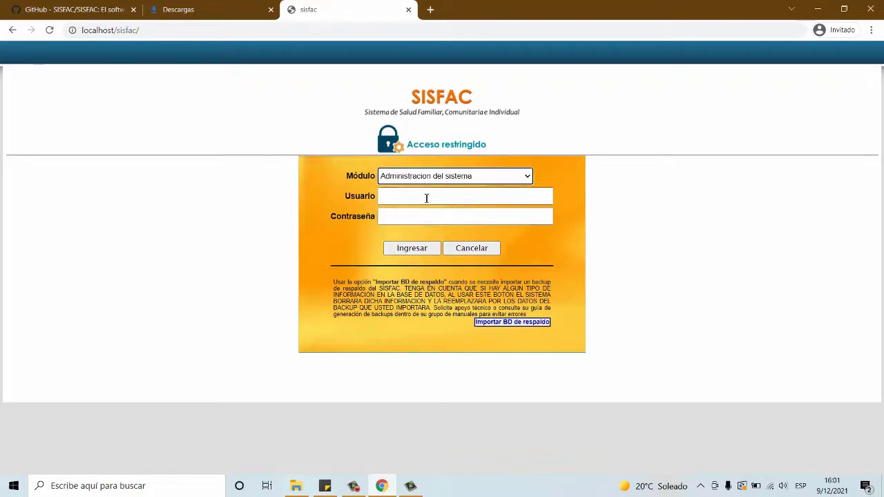
{"action": "left_click", "coordinate": [425, 196]}
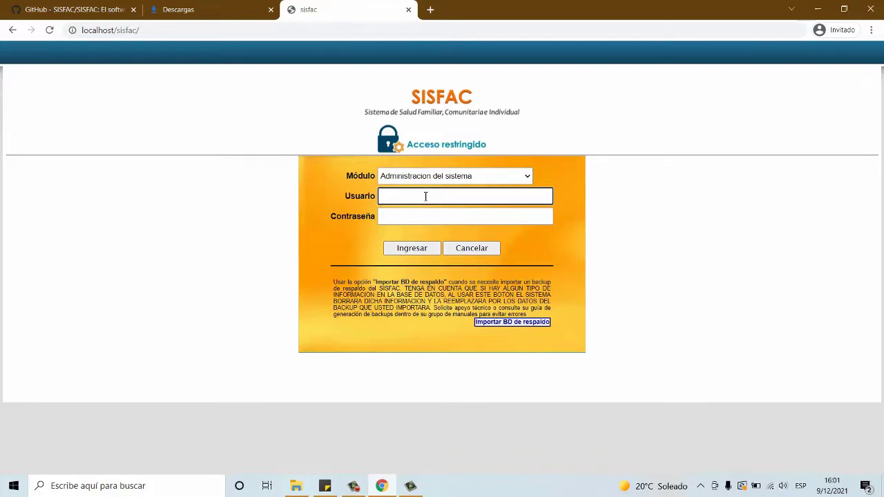
{"action": "left_click", "coordinate": [422, 180]}
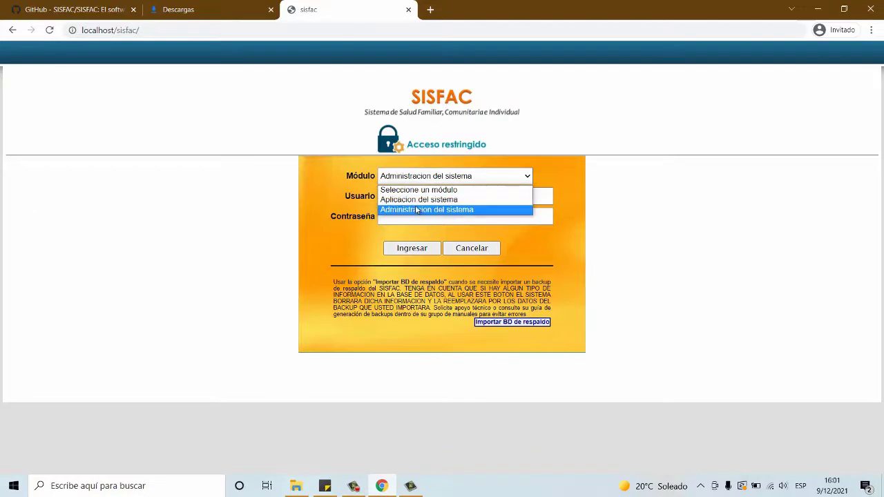
{"action": "left_click", "coordinate": [417, 210]}
Step: Enter the support account's username and password and log in
{"action": "left_click", "coordinate": [408, 199]}
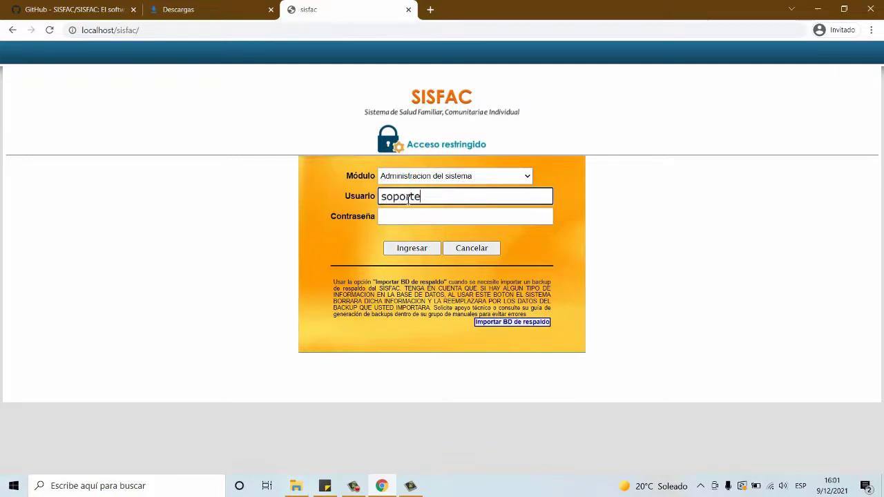
{"action": "left_click", "coordinate": [408, 213]}
{"action": "type", "text": "s"}
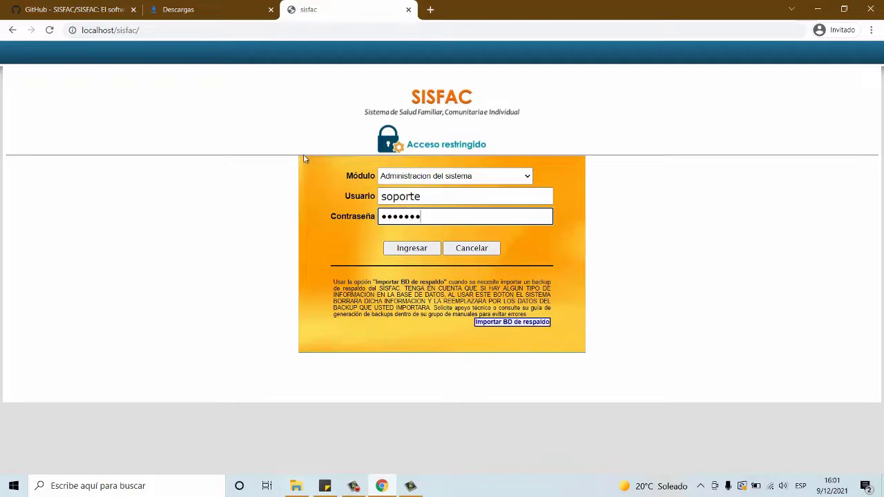
{"action": "left_click", "coordinate": [429, 250]}
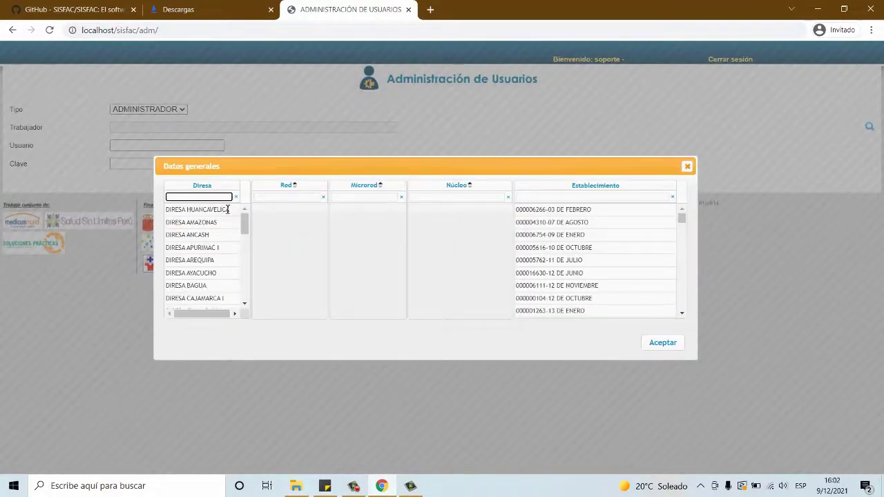
Step: Choose DIRESA HUANCAVELICA, RED CHURCAMPA, CHURCAMPA, NUCLEO CHURCAMPA and 000003976-CHURCAMPA, then confirm
{"action": "left_click", "coordinate": [212, 209]}
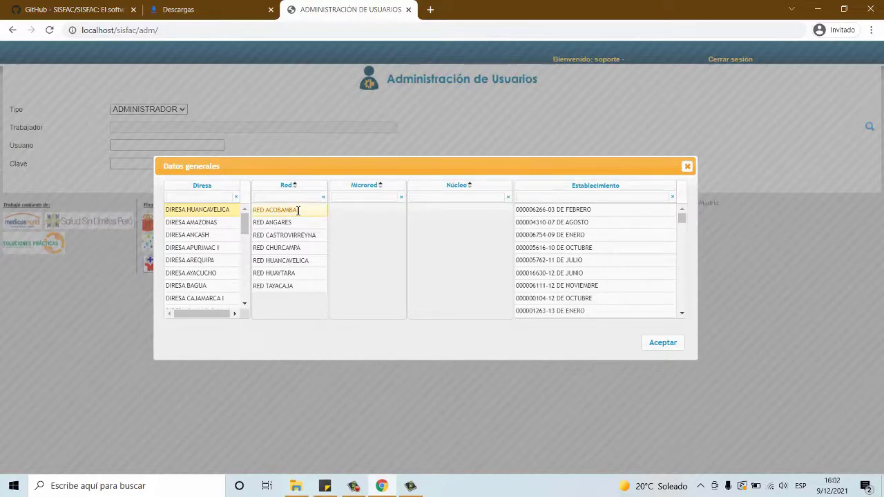
{"action": "left_click", "coordinate": [298, 210]}
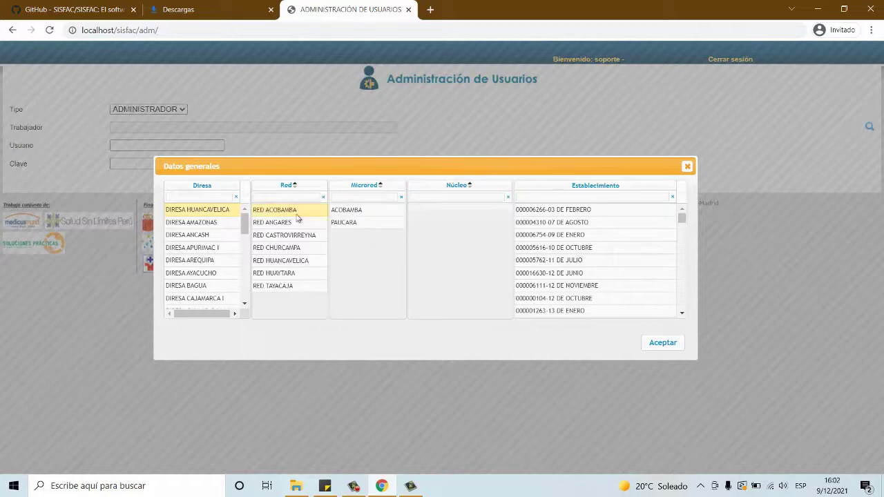
{"action": "left_click", "coordinate": [301, 249]}
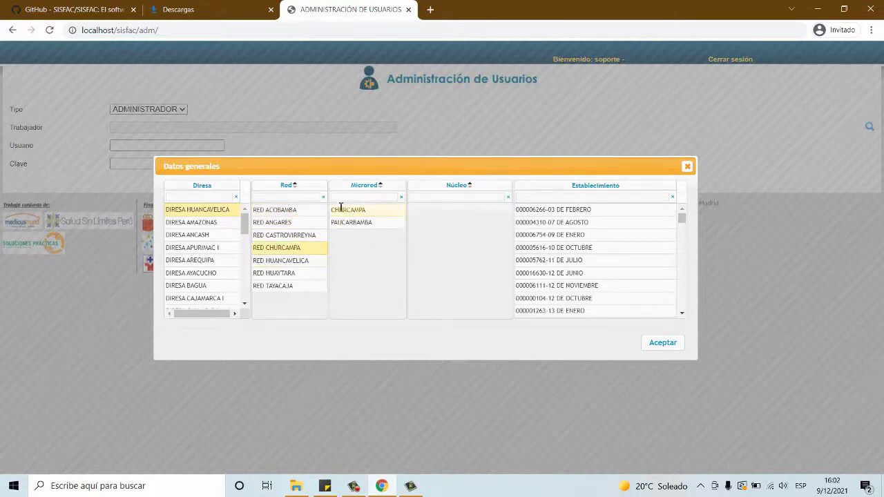
{"action": "left_click", "coordinate": [340, 209]}
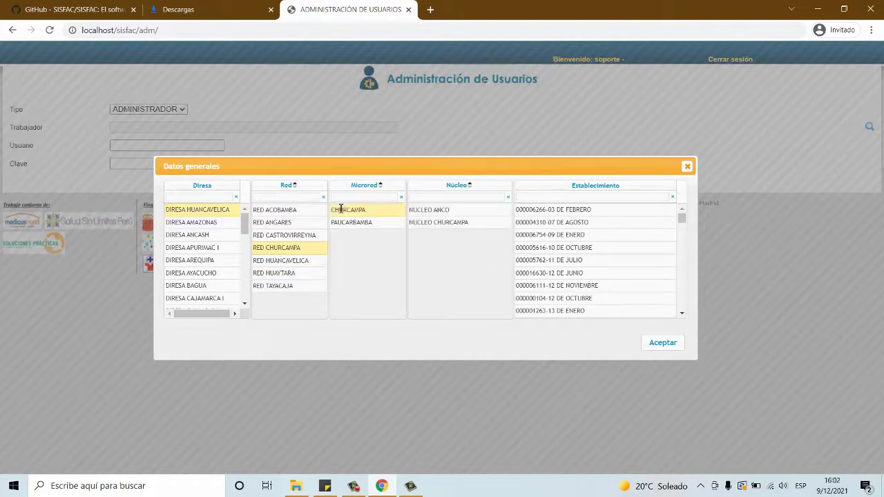
{"action": "left_click", "coordinate": [462, 226]}
{"action": "left_click", "coordinate": [573, 246]}
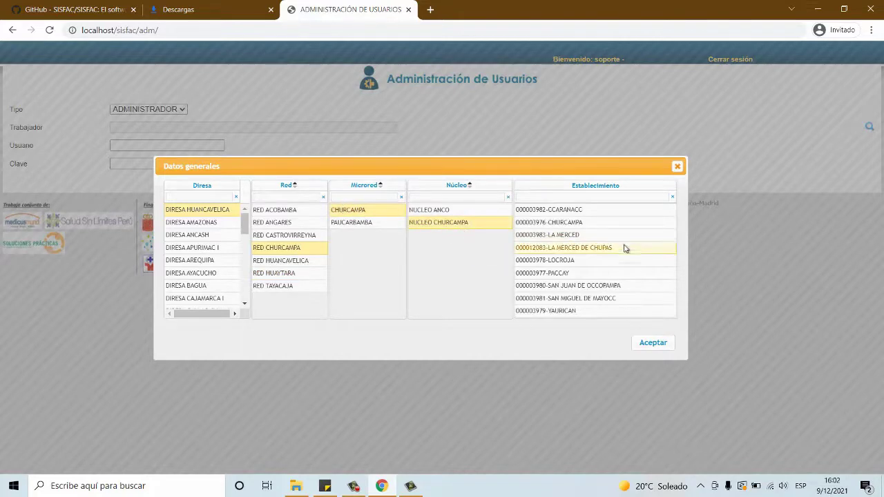
{"action": "left_click", "coordinate": [596, 225]}
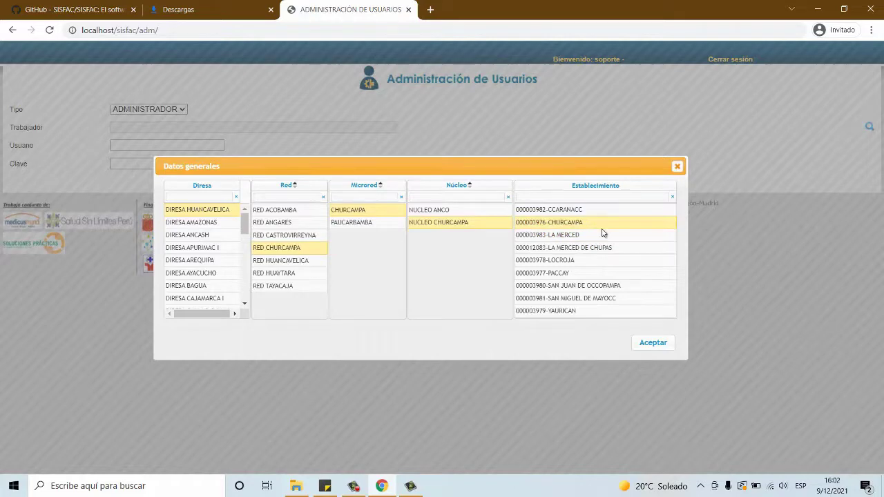
{"action": "left_click", "coordinate": [645, 343]}
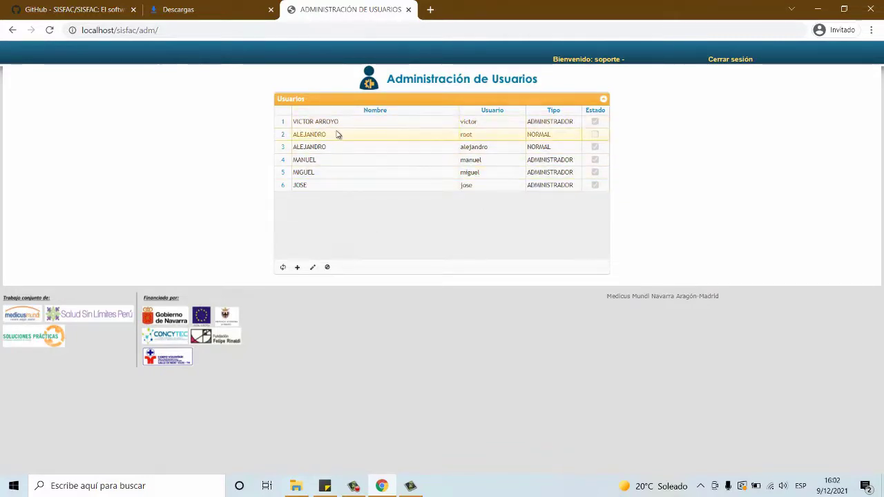
Step: Start a new user in the Usuarios grid with type ADMINISTRADOR
{"action": "left_click", "coordinate": [391, 185]}
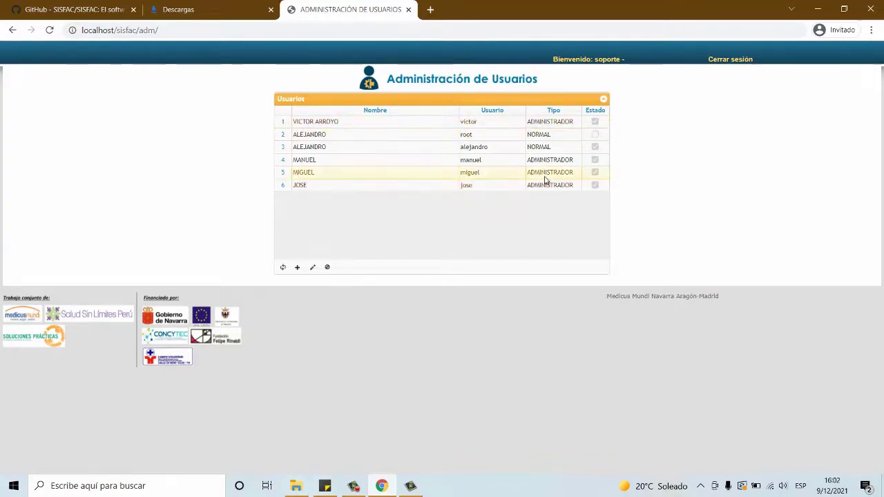
{"action": "left_click", "coordinate": [295, 267]}
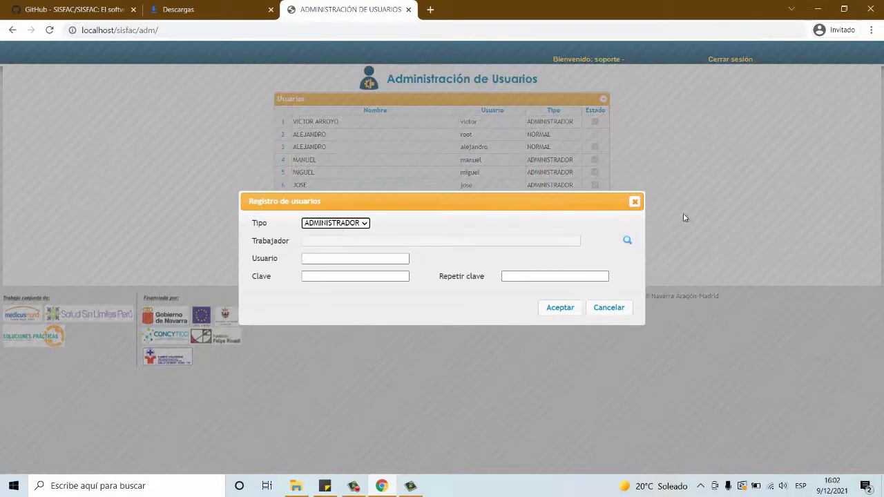
{"action": "left_click", "coordinate": [317, 224]}
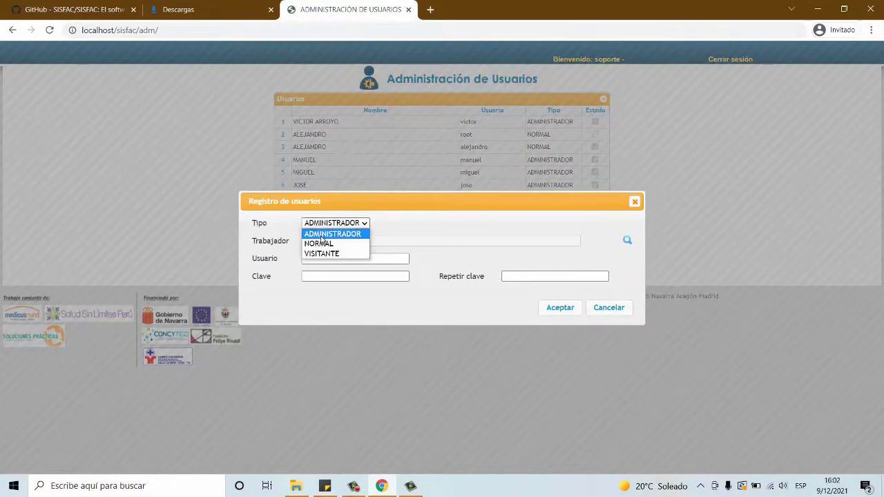
{"action": "left_click", "coordinate": [321, 234]}
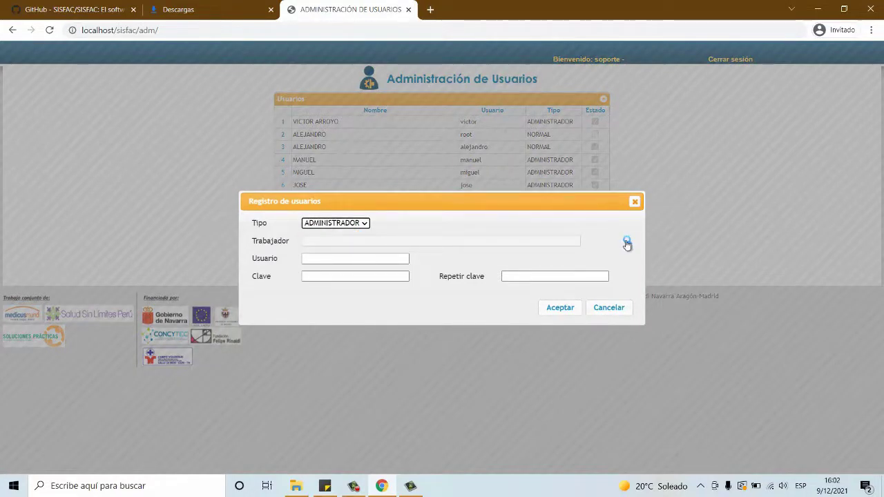
Step: Look up the worker and open a blank Agregar registro form for a new person
{"action": "left_click", "coordinate": [628, 241]}
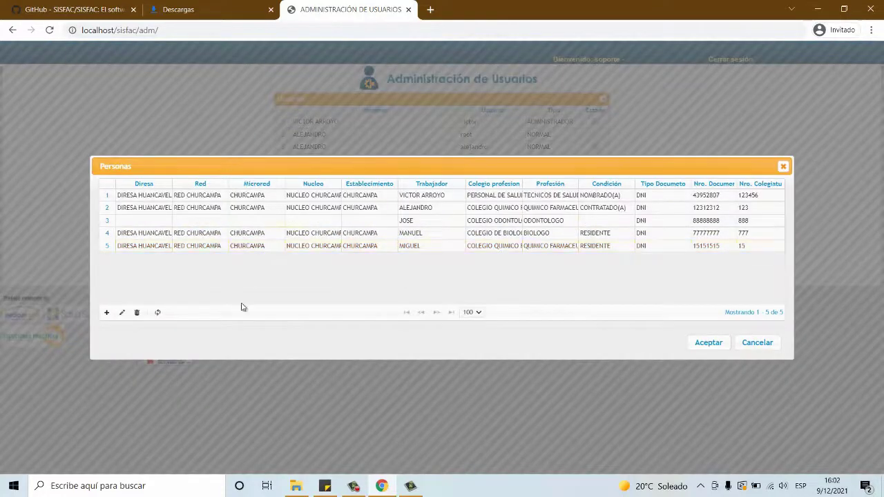
{"action": "left_click", "coordinate": [107, 314]}
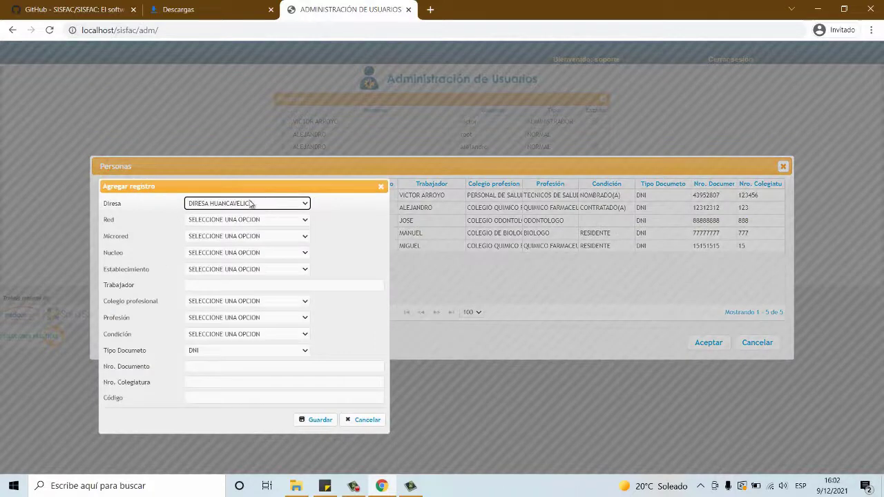
{"action": "left_click", "coordinate": [249, 205]}
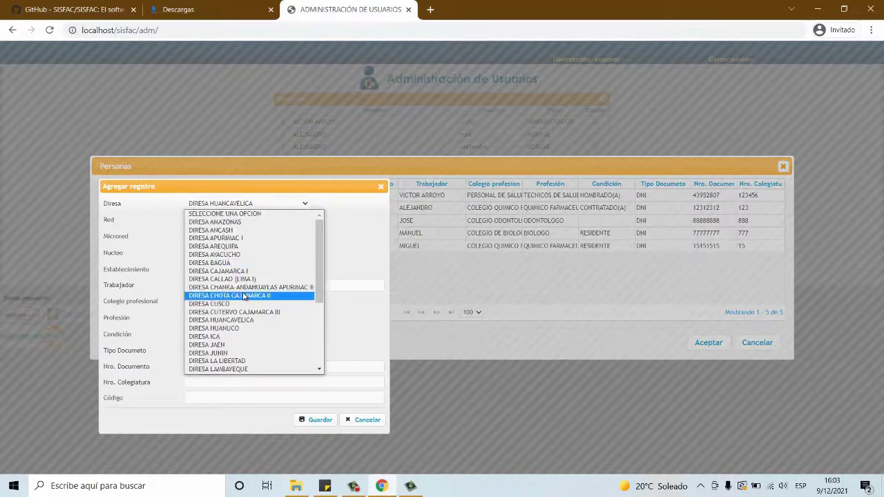
Step: Place the worker in DIRESA HUANCAVELICA, RED CHURCAMPA, CHURCAMPA, NUCLEO CHURCAMPA, establishment CHURCAMPA
{"action": "left_click", "coordinate": [239, 316]}
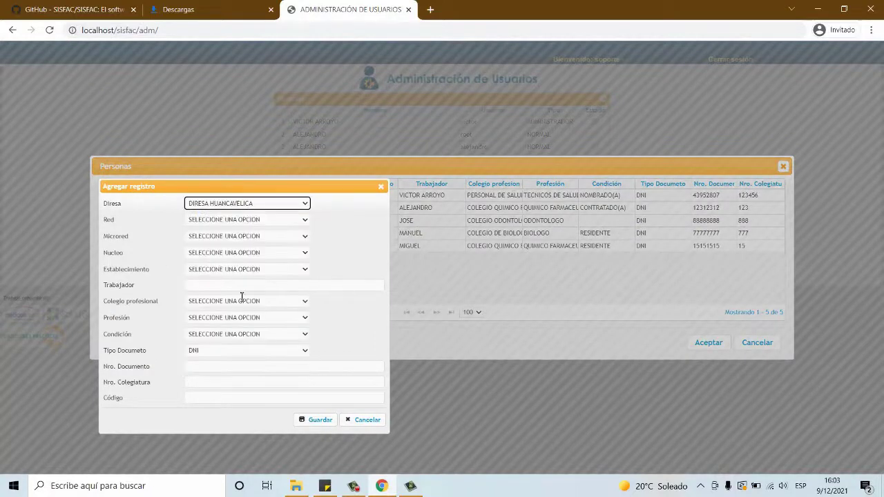
{"action": "left_click", "coordinate": [235, 220]}
{"action": "left_click", "coordinate": [228, 263]}
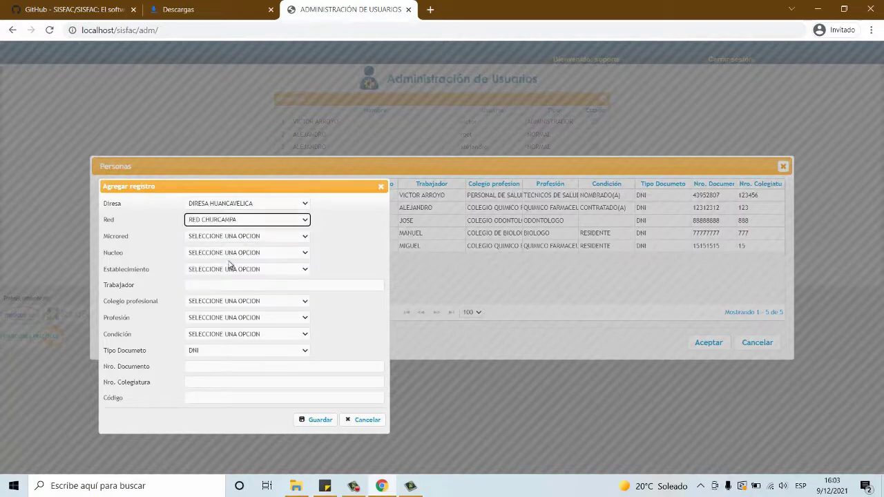
{"action": "left_click", "coordinate": [221, 239]}
{"action": "left_click", "coordinate": [221, 256]}
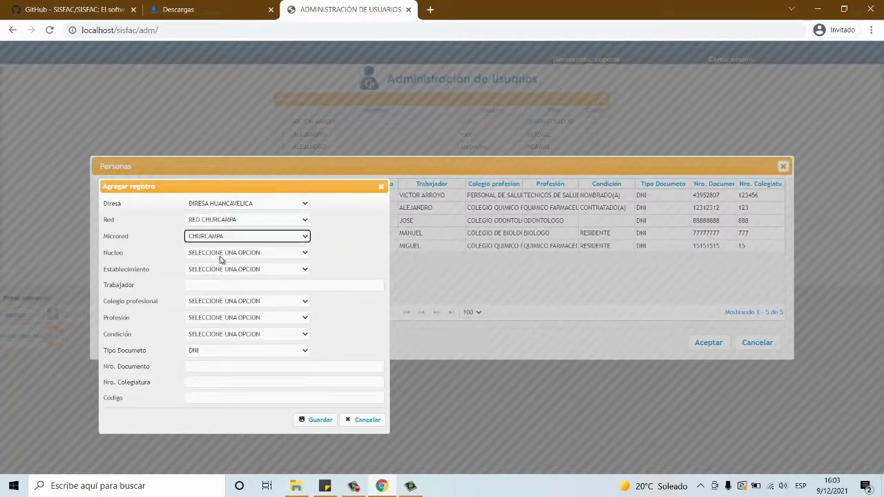
{"action": "left_click", "coordinate": [221, 253]}
{"action": "left_click", "coordinate": [221, 272]}
{"action": "left_click", "coordinate": [217, 270]}
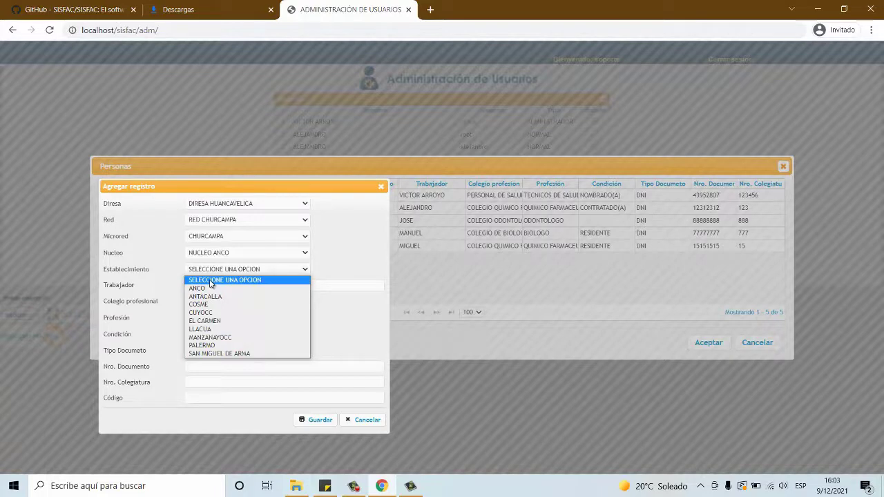
{"action": "left_click", "coordinate": [221, 253]}
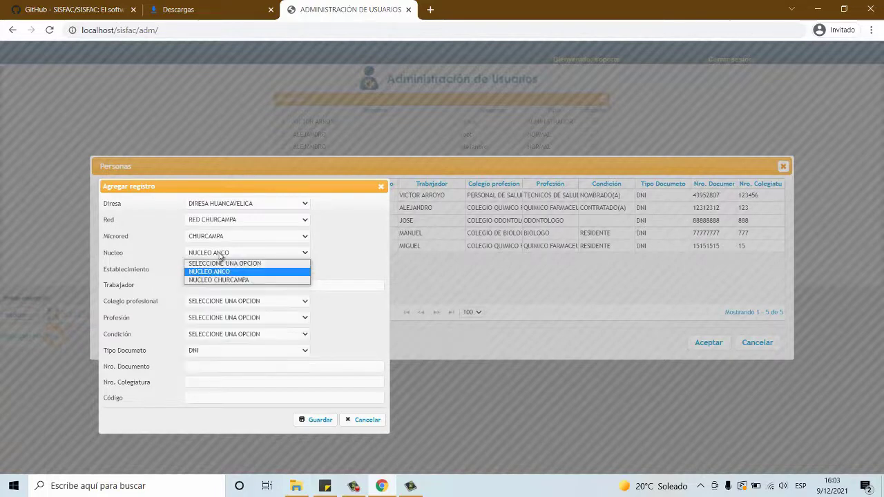
{"action": "left_click", "coordinate": [221, 280]}
{"action": "left_click", "coordinate": [216, 270]}
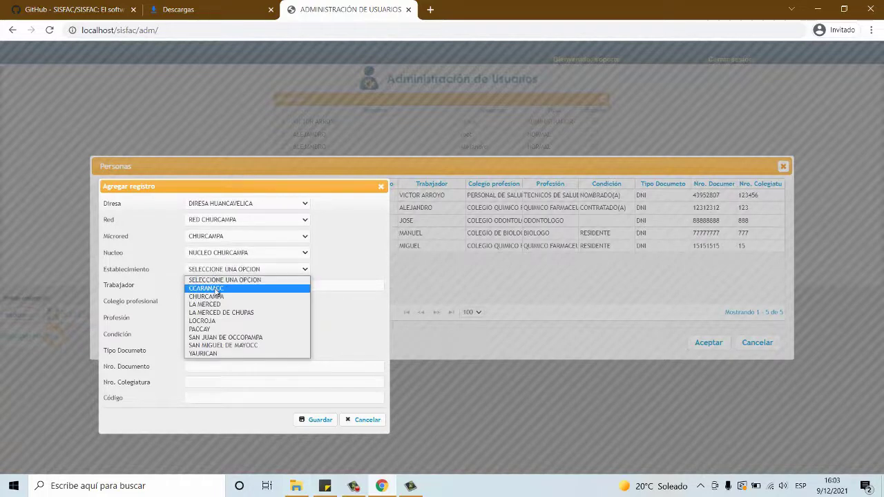
{"action": "left_click", "coordinate": [216, 297]}
Step: Enter the worker's name, Colegio de Biologos, BIOLOGO, OTROS, DNI number and colegiatura, then save
{"action": "left_click", "coordinate": [215, 285]}
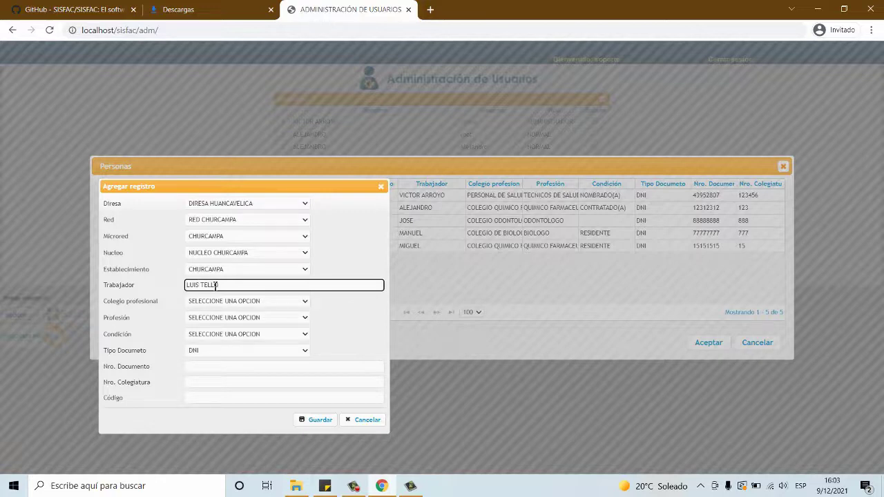
{"action": "left_click", "coordinate": [217, 302]}
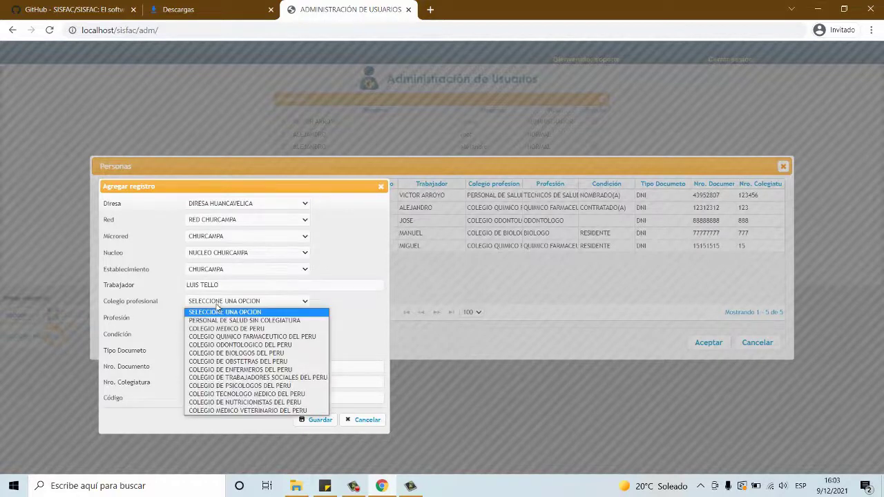
{"action": "left_click", "coordinate": [236, 354]}
{"action": "left_click", "coordinate": [202, 319]}
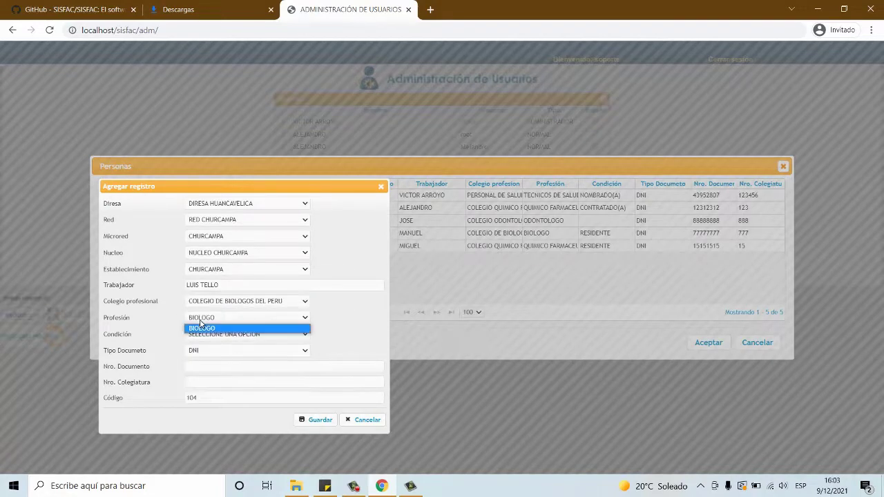
{"action": "left_click", "coordinate": [251, 337]}
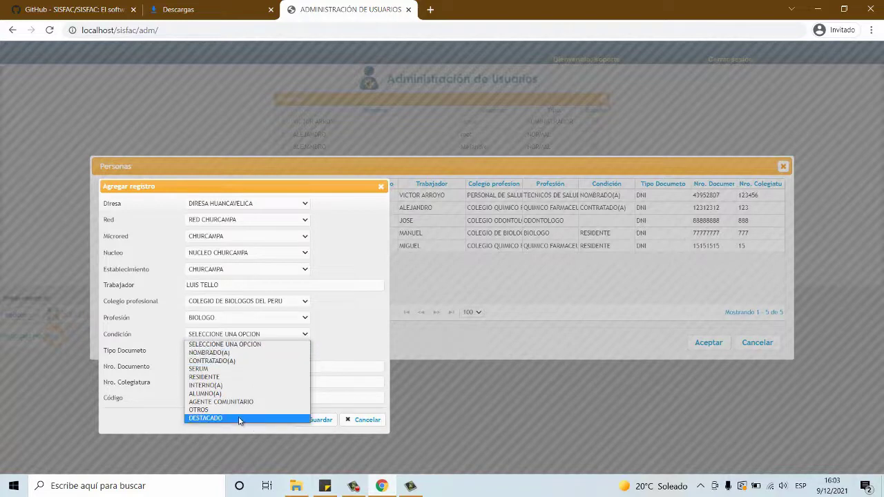
{"action": "left_click", "coordinate": [203, 410]}
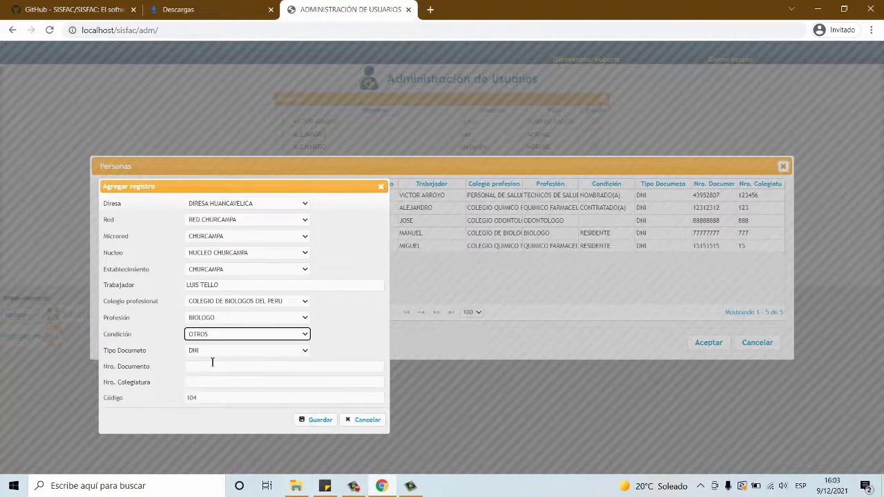
{"action": "left_click", "coordinate": [199, 352]}
{"action": "left_click", "coordinate": [199, 362]}
{"action": "left_click", "coordinate": [199, 367]}
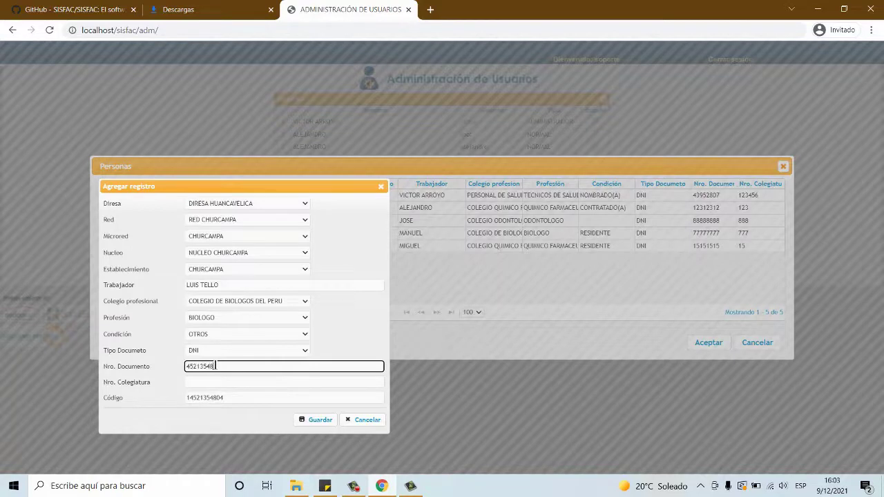
{"action": "left_click", "coordinate": [226, 382]}
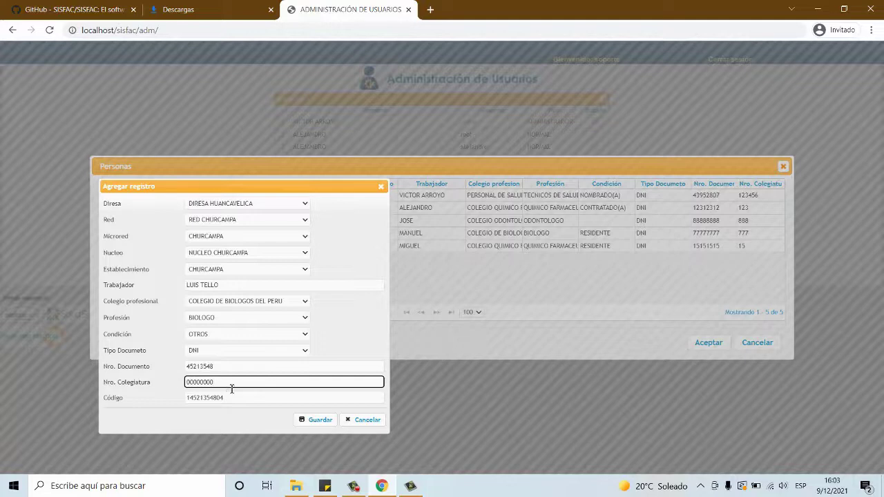
{"action": "left_click", "coordinate": [316, 420]}
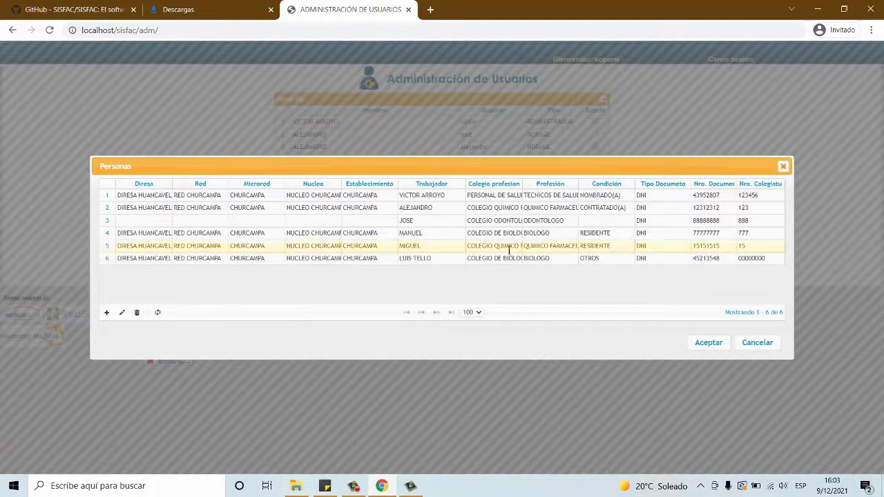
Step: Link the new worker to the ADMINISTRADOR user and set its username, password and repeated password
{"action": "left_click", "coordinate": [507, 257]}
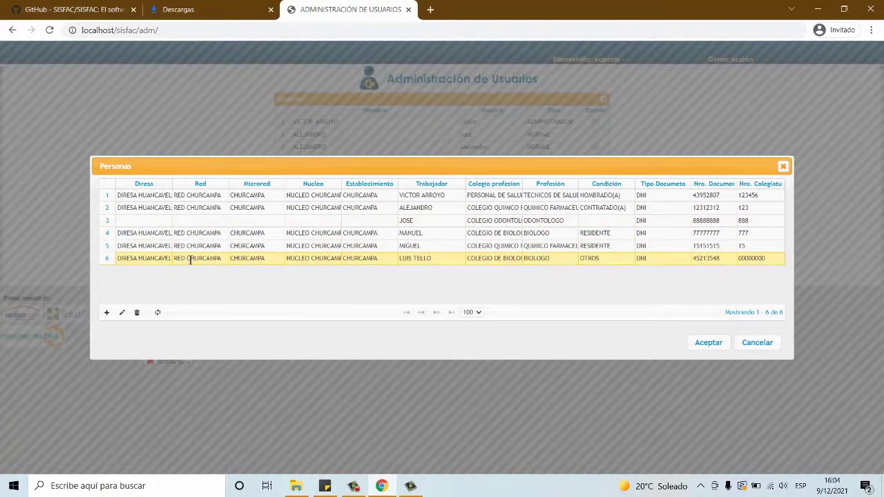
{"action": "left_click", "coordinate": [710, 343]}
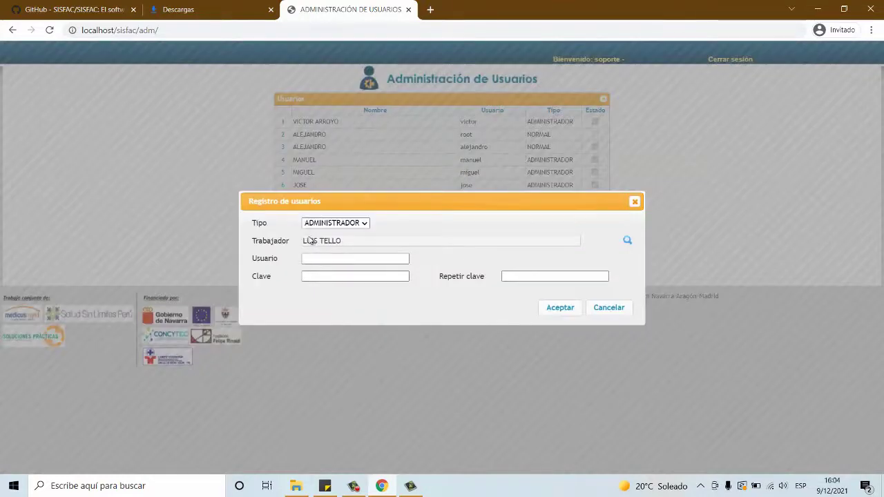
{"action": "left_click", "coordinate": [340, 257]}
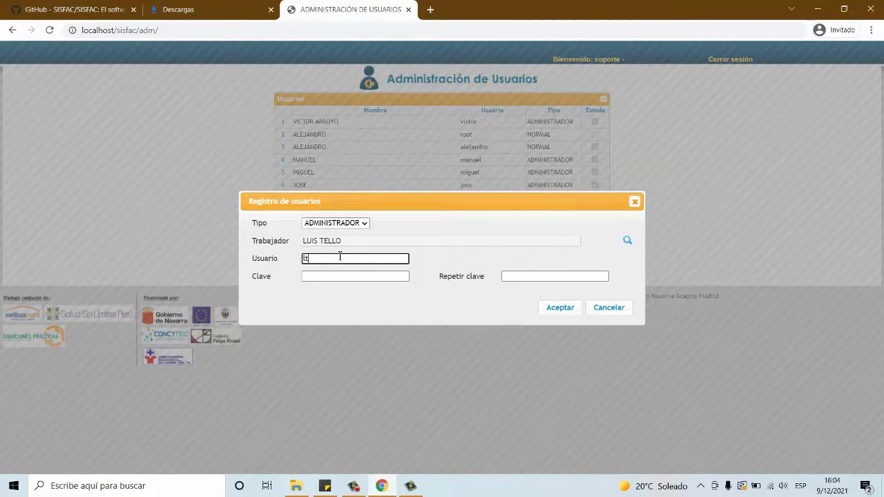
{"action": "left_click", "coordinate": [339, 276]}
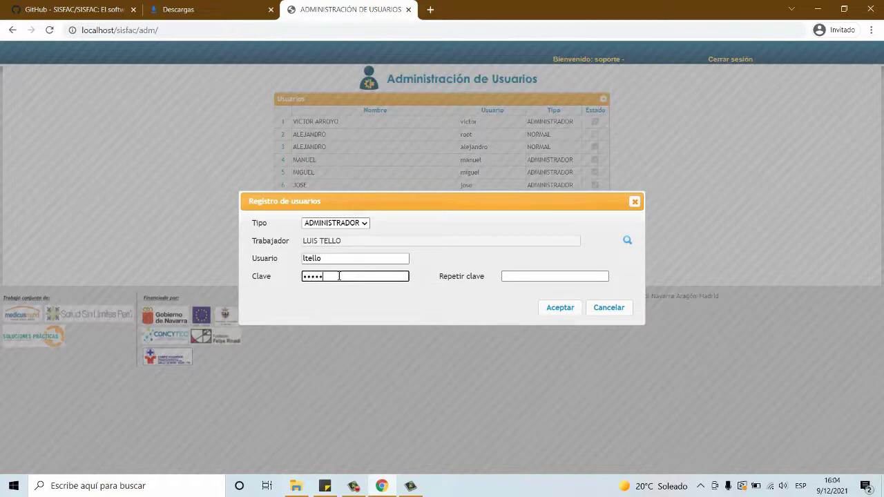
{"action": "left_click", "coordinate": [552, 274]}
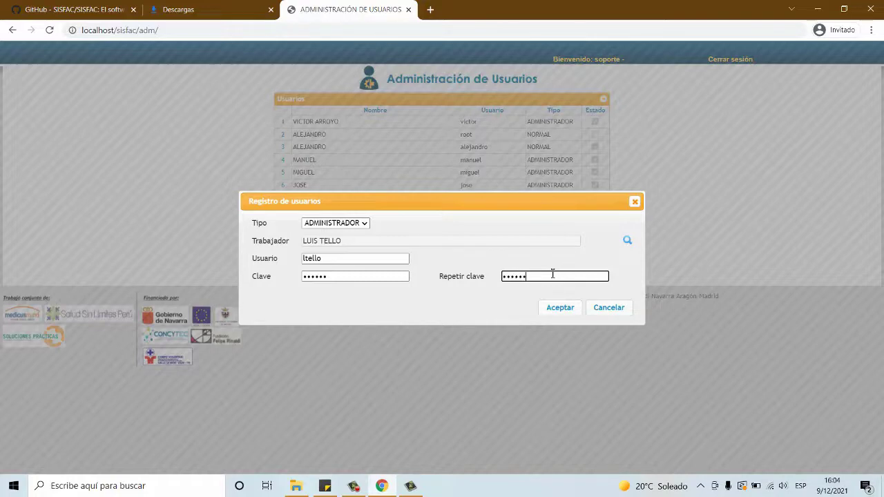
{"action": "left_click", "coordinate": [558, 309]}
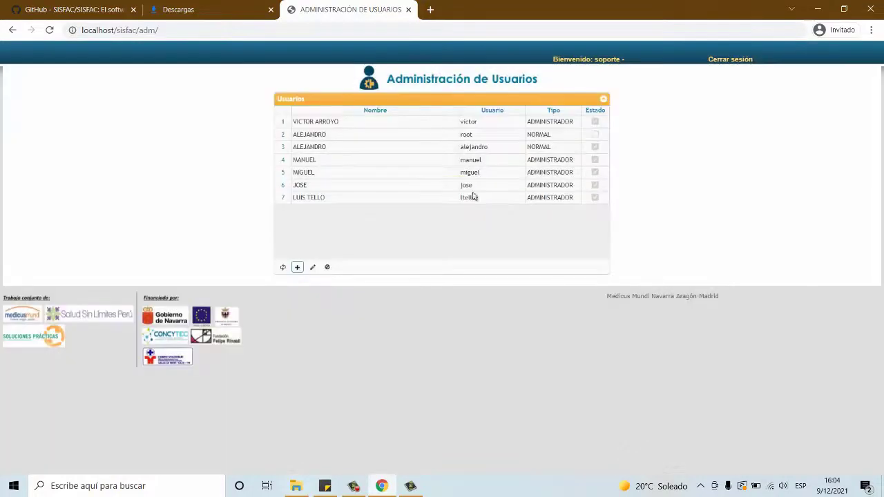
Step: Log out of administration and pick the 'Aplicacion del sistema' login module
{"action": "left_click", "coordinate": [722, 61]}
{"action": "left_click", "coordinate": [494, 109]}
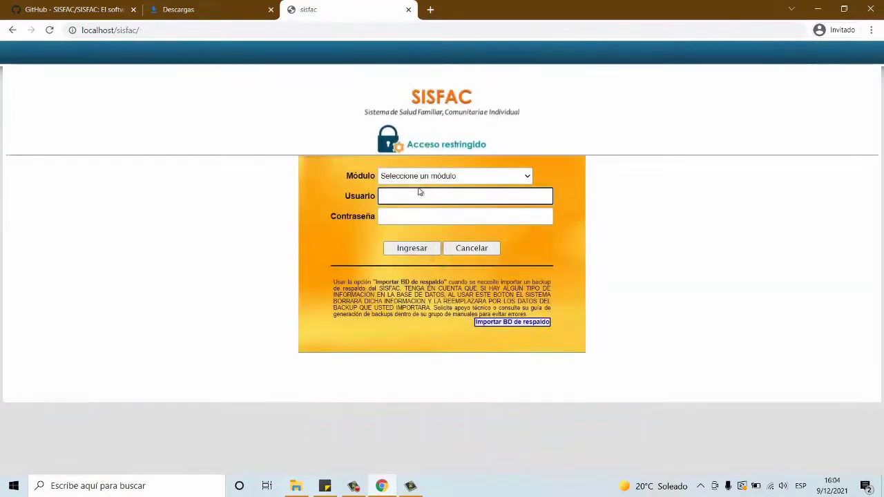
{"action": "left_click", "coordinate": [414, 176]}
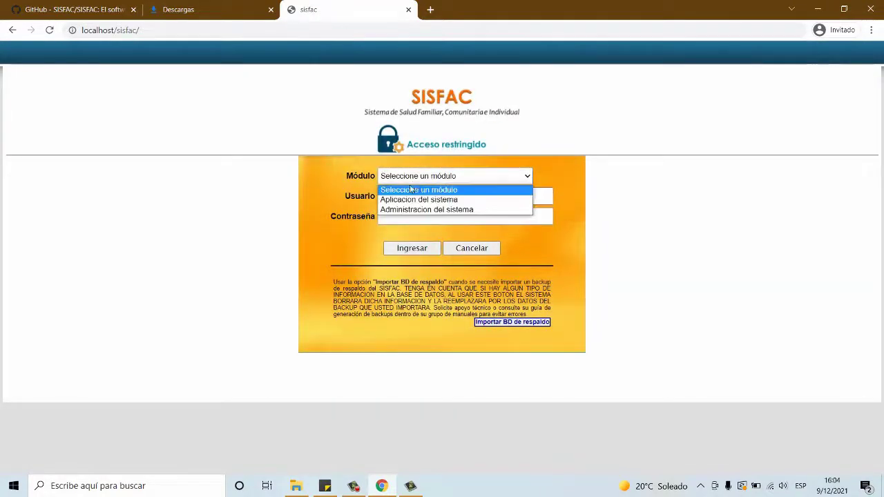
{"action": "left_click", "coordinate": [407, 212]}
{"action": "left_click", "coordinate": [404, 176]}
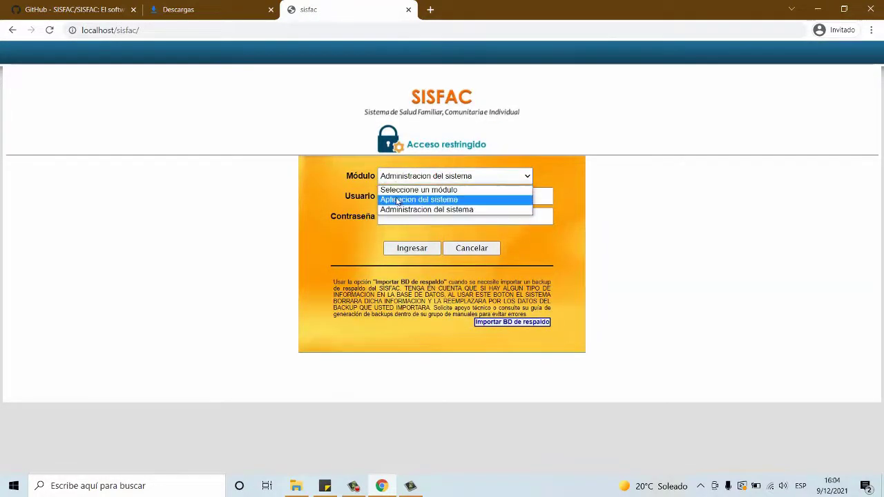
{"action": "left_click", "coordinate": [400, 200]}
Step: Sign in with the new user's username and password
{"action": "left_click", "coordinate": [396, 196]}
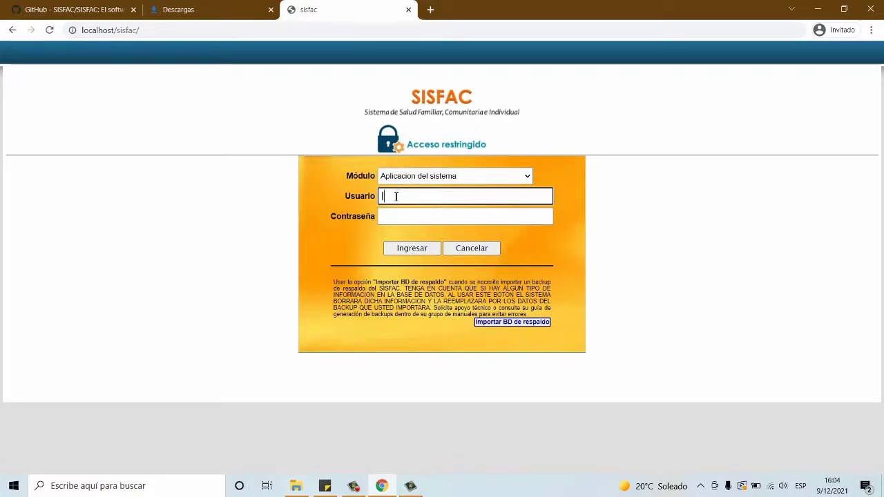
{"action": "left_click", "coordinate": [396, 216]}
{"action": "type", "text": "•"}
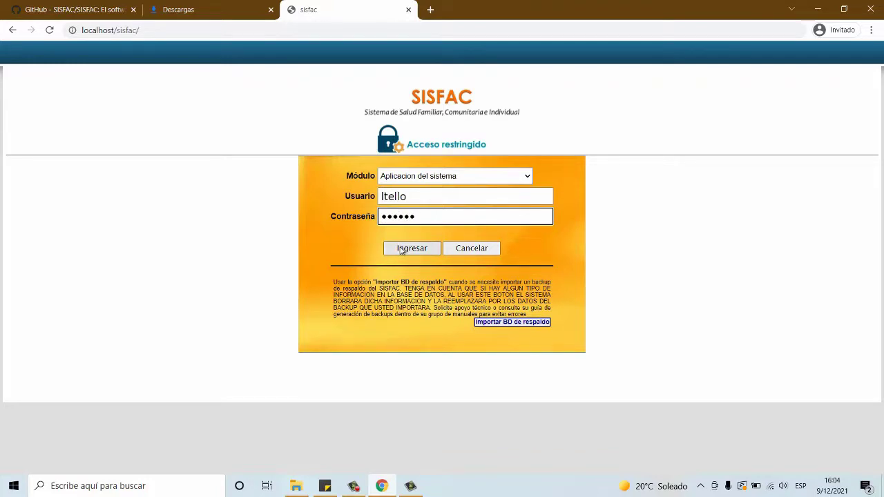
{"action": "left_click", "coordinate": [401, 250]}
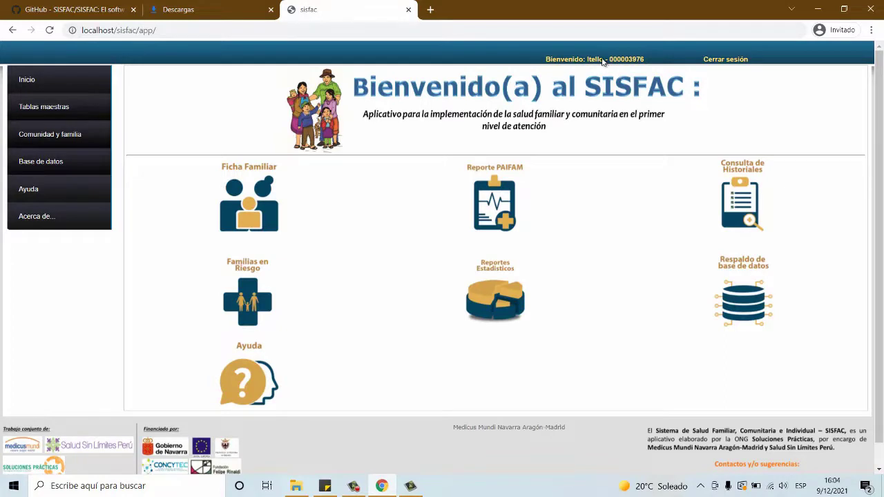
Step: Check the header's user name and establishment code, then reveal the Tablas maestras submenu
{"action": "left_click_drag", "start_coordinate": [602, 61], "coordinate": [584, 60]}
{"action": "left_click_drag", "start_coordinate": [649, 63], "coordinate": [605, 62]}
{"action": "left_click", "coordinate": [653, 58]}
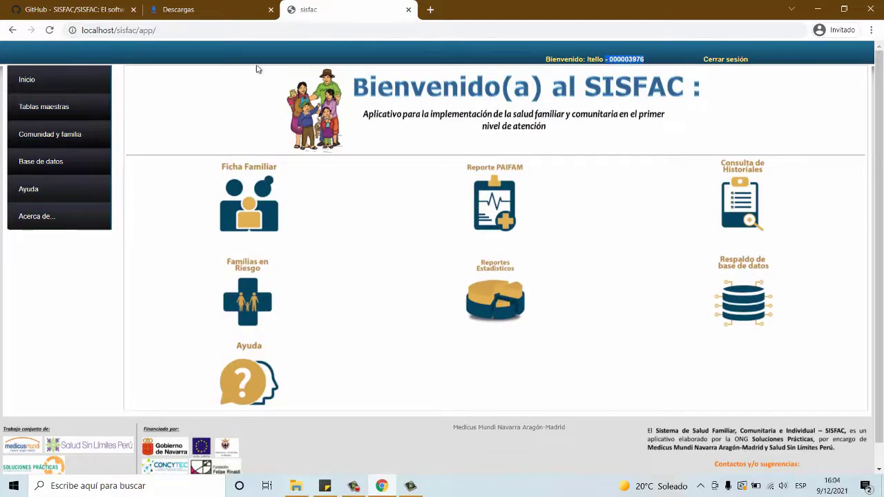
{"action": "left_click", "coordinate": [51, 360]}
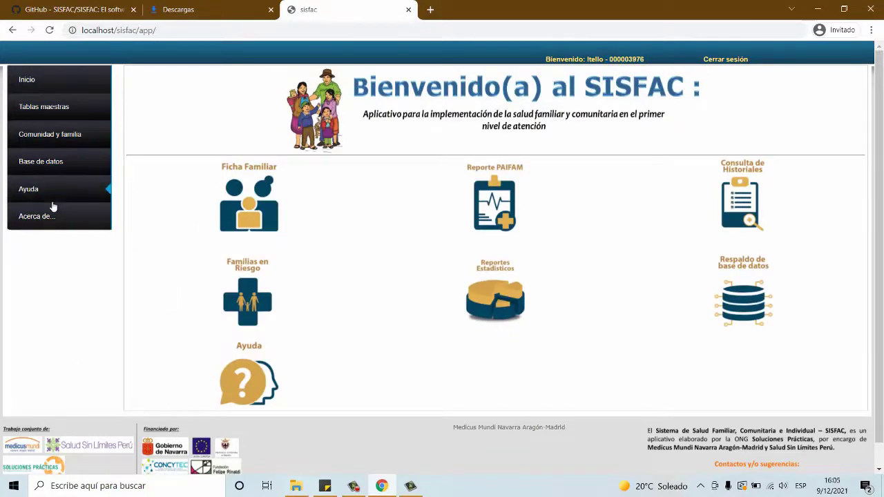
{"action": "scroll", "coordinate": [877, 277], "scroll_direction": "down", "scroll_amount": 1}
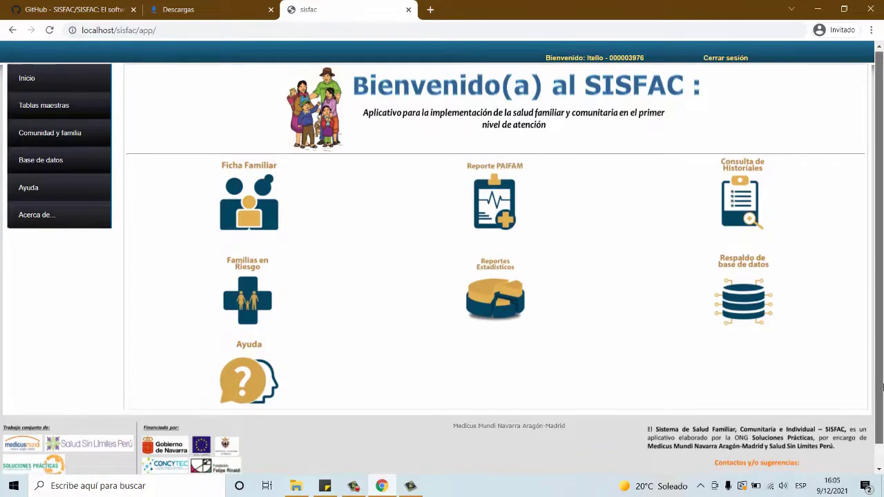
{"action": "scroll", "coordinate": [881, 360], "scroll_direction": "up", "scroll_amount": 1}
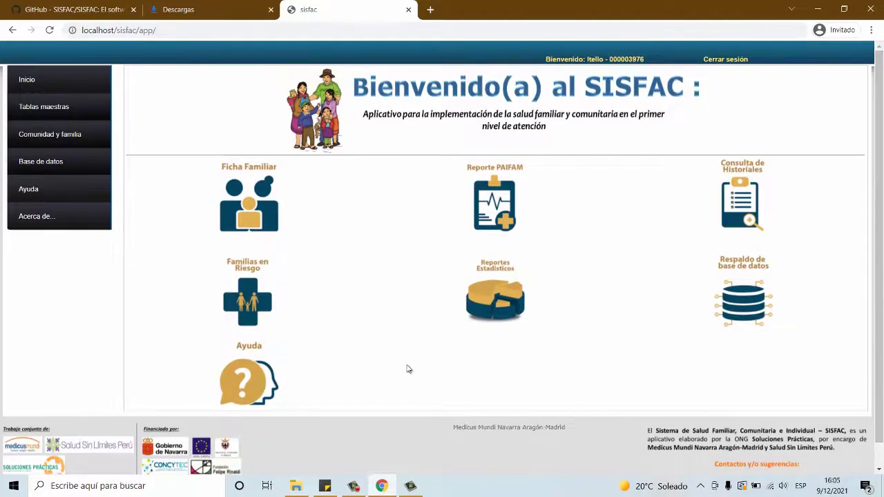
{"action": "mouse_move", "coordinate": [44, 114]}
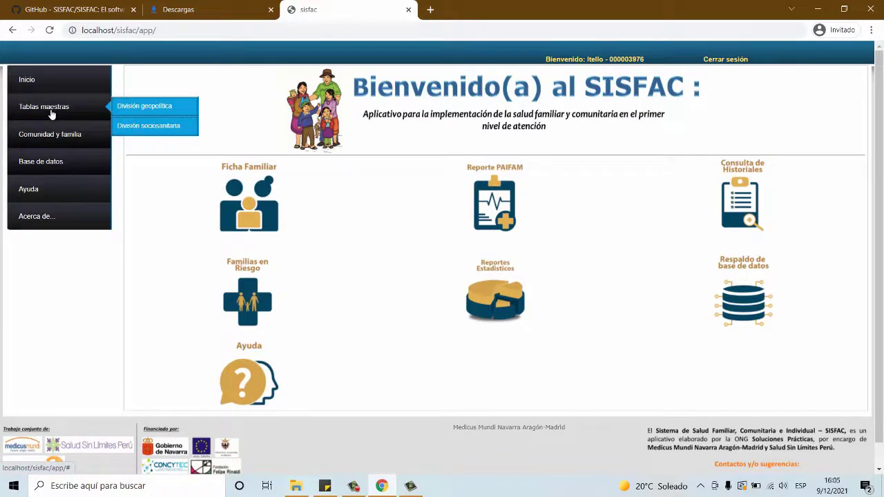
Step: Drill División geopolítica from HUANCAVELICA through CHURCAMPA province, district and establishment to its communities
{"action": "left_click", "coordinate": [152, 114]}
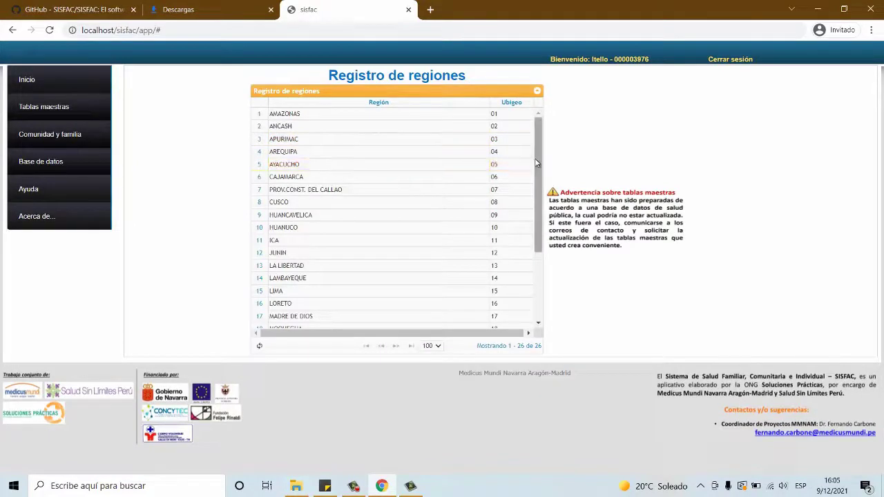
{"action": "left_click_drag", "start_coordinate": [537, 163], "coordinate": [558, 287]}
{"action": "left_click_drag", "start_coordinate": [537, 190], "coordinate": [537, 123]}
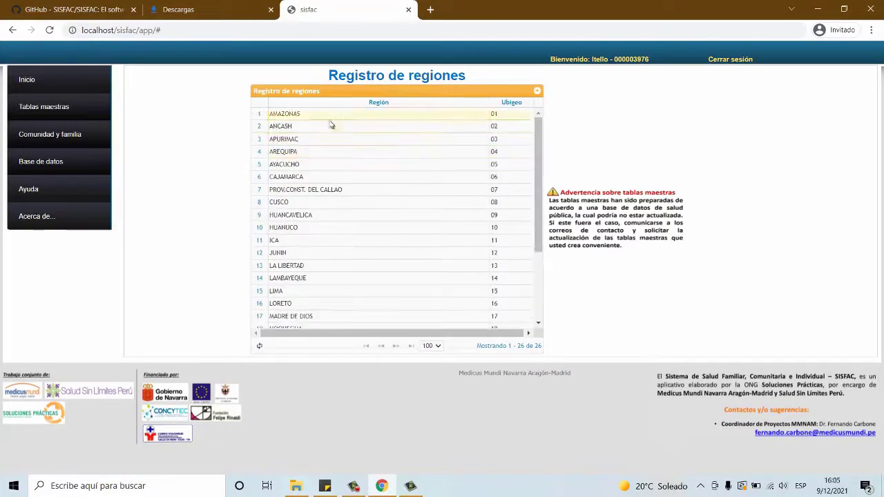
{"action": "left_click", "coordinate": [446, 216]}
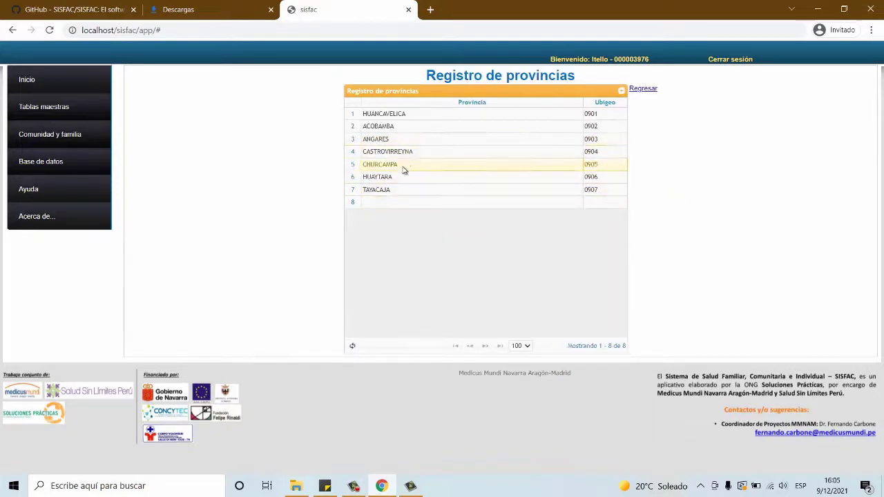
{"action": "left_click", "coordinate": [404, 167]}
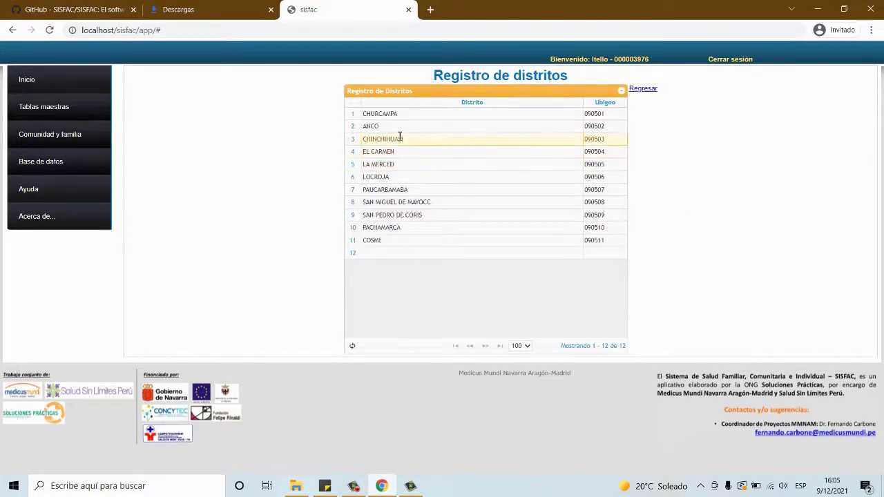
{"action": "left_click", "coordinate": [391, 113]}
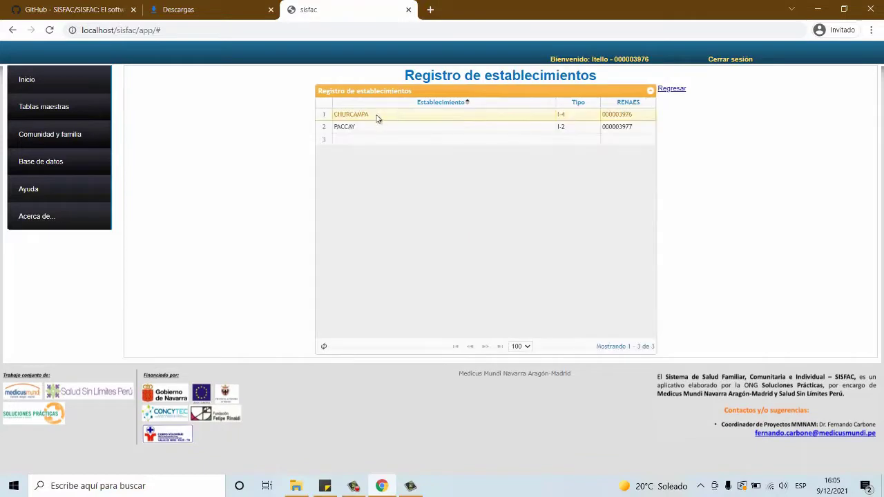
{"action": "left_click", "coordinate": [378, 117]}
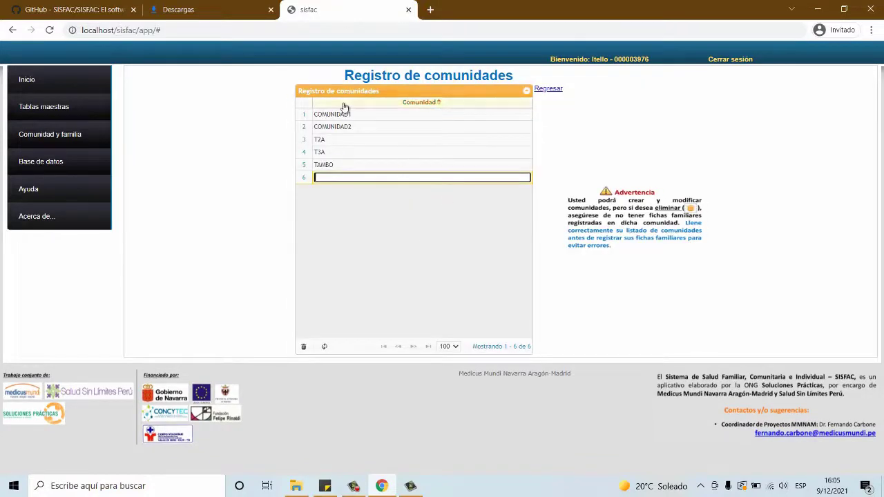
{"action": "left_click", "coordinate": [355, 115]}
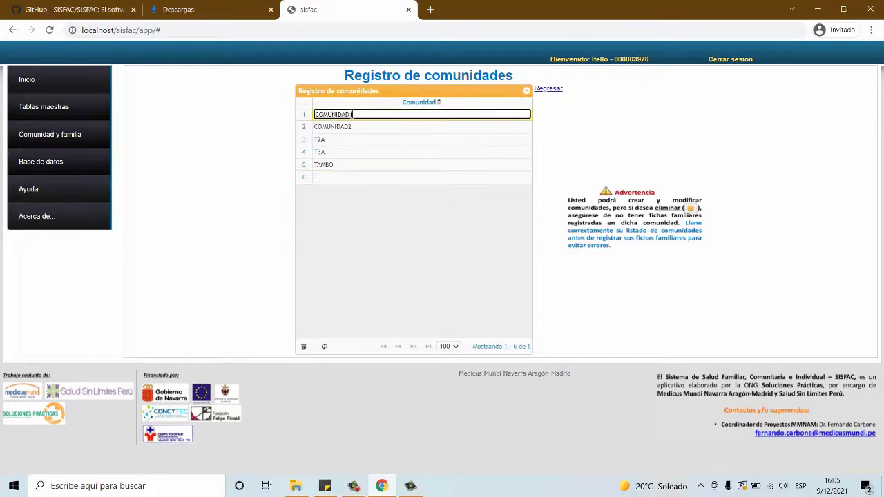
{"action": "left_click", "coordinate": [337, 179]}
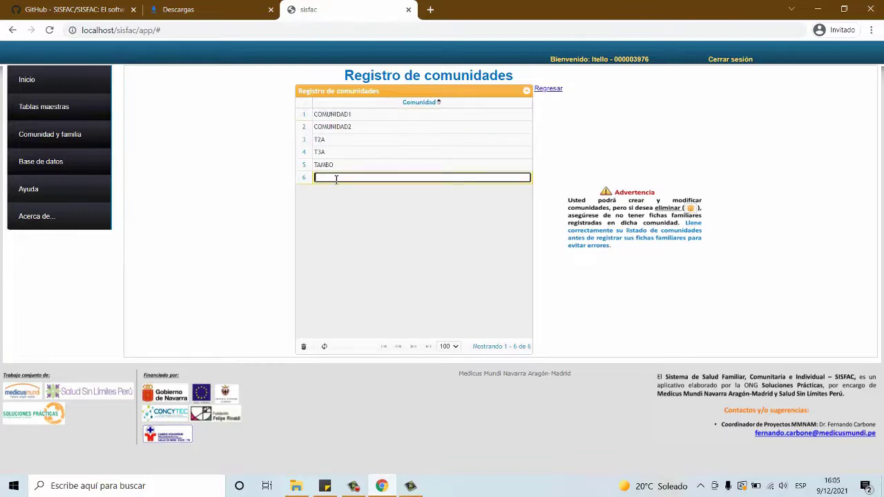